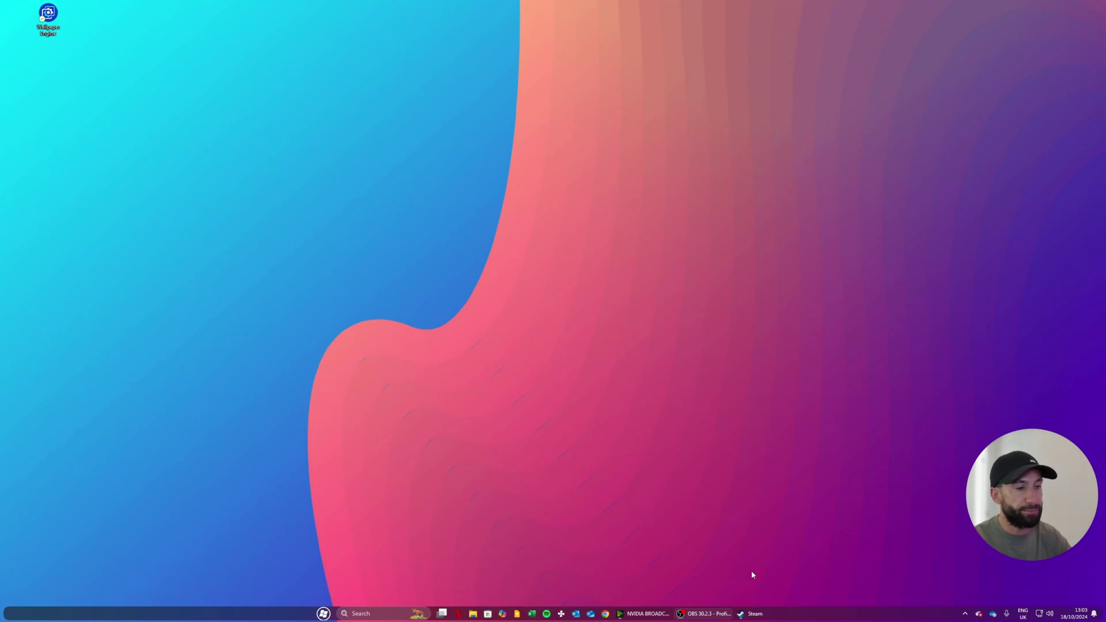
- Bring Steam forward and search the Store for 'wallpaper engine'
click(755, 615)
mouse_move(538, 66)
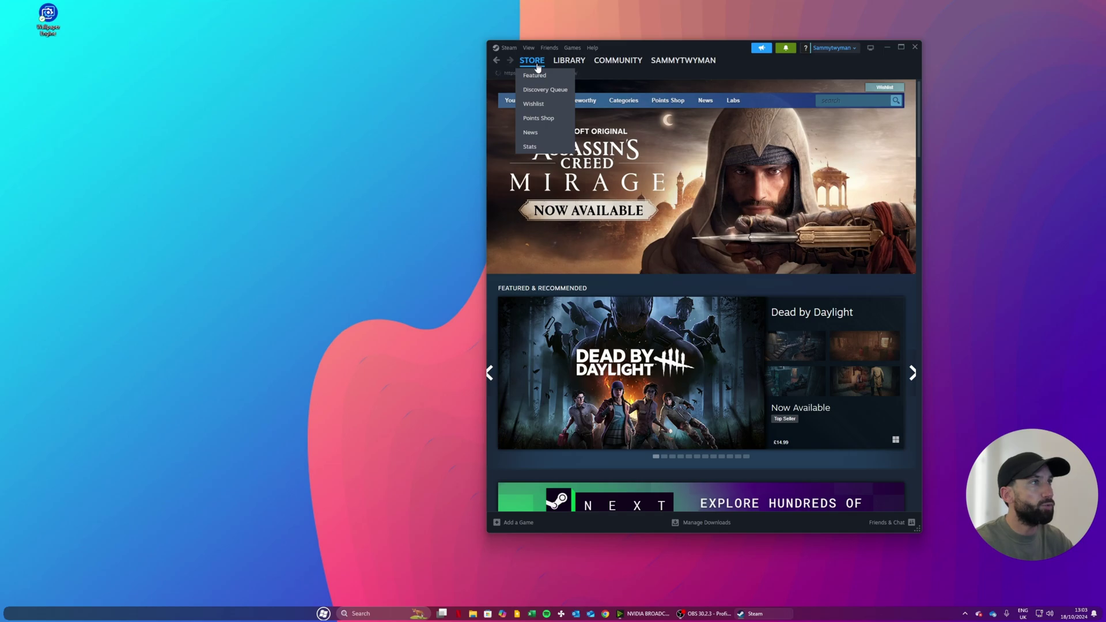
mouse_move(576, 62)
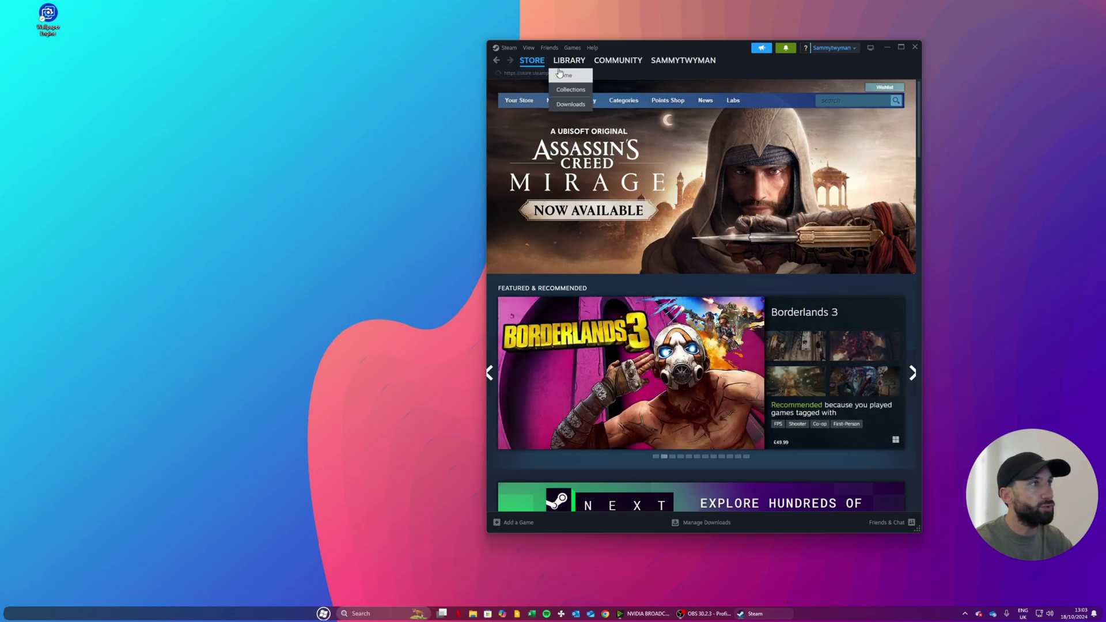
click(829, 99)
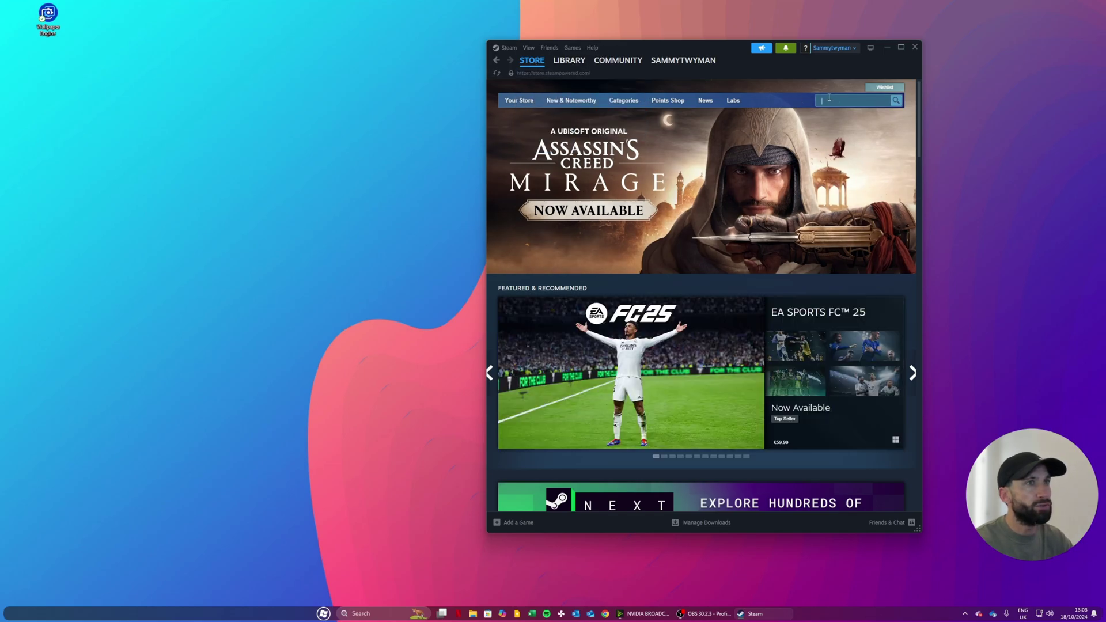
text(wallpap)
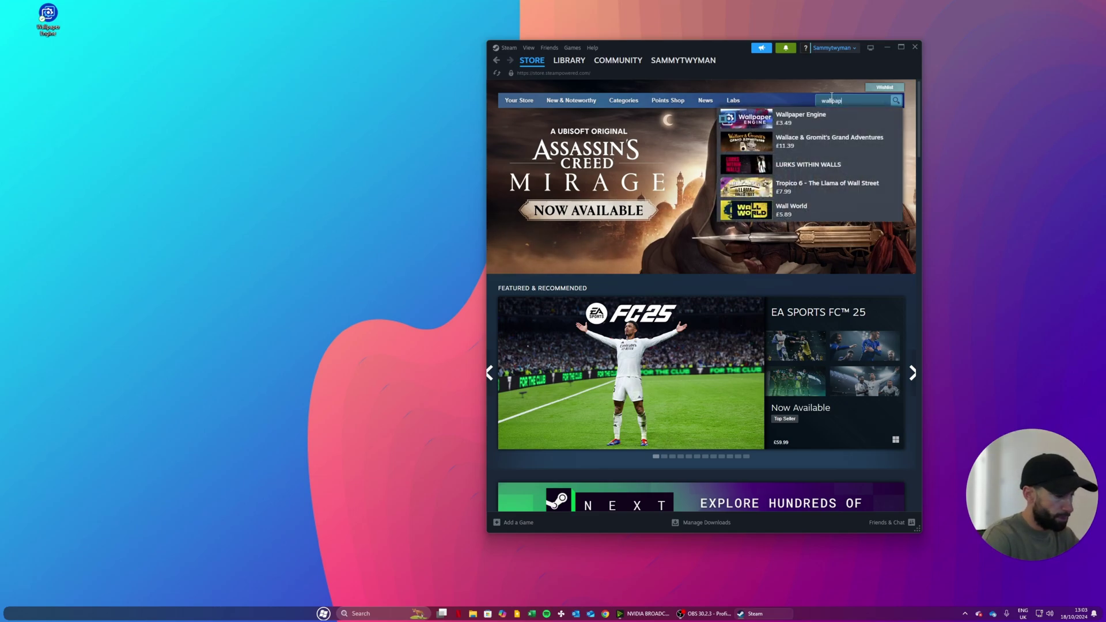
text(er enginer)
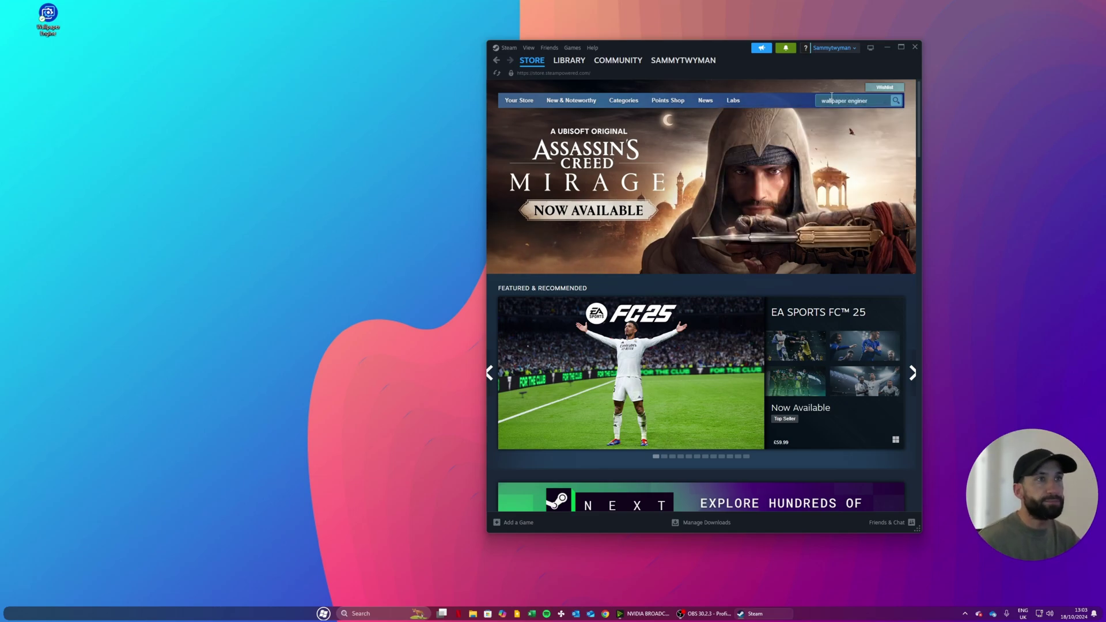
key(BackSpace)
key(BackSpace)
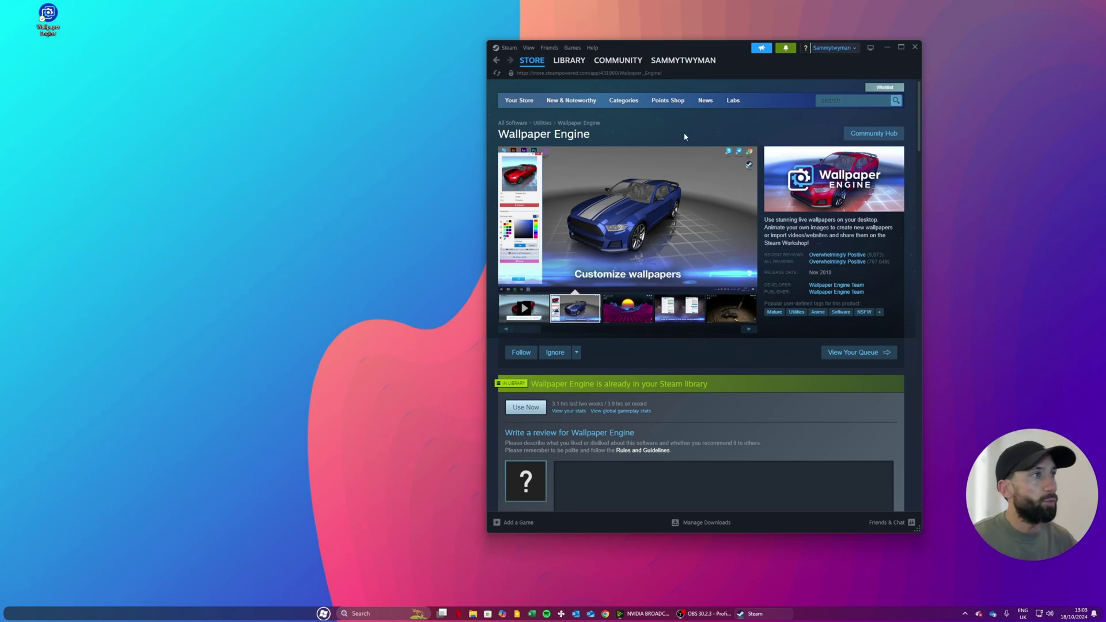
- Switch to the Steam Library, clear its search and check the Games and Software filter list
click(583, 65)
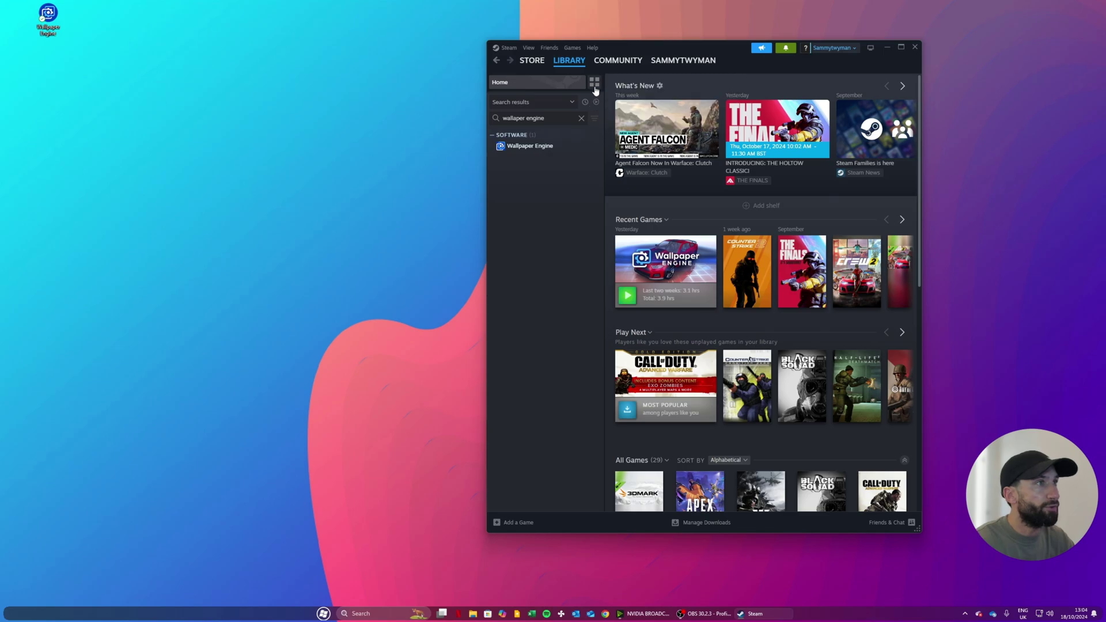
click(581, 120)
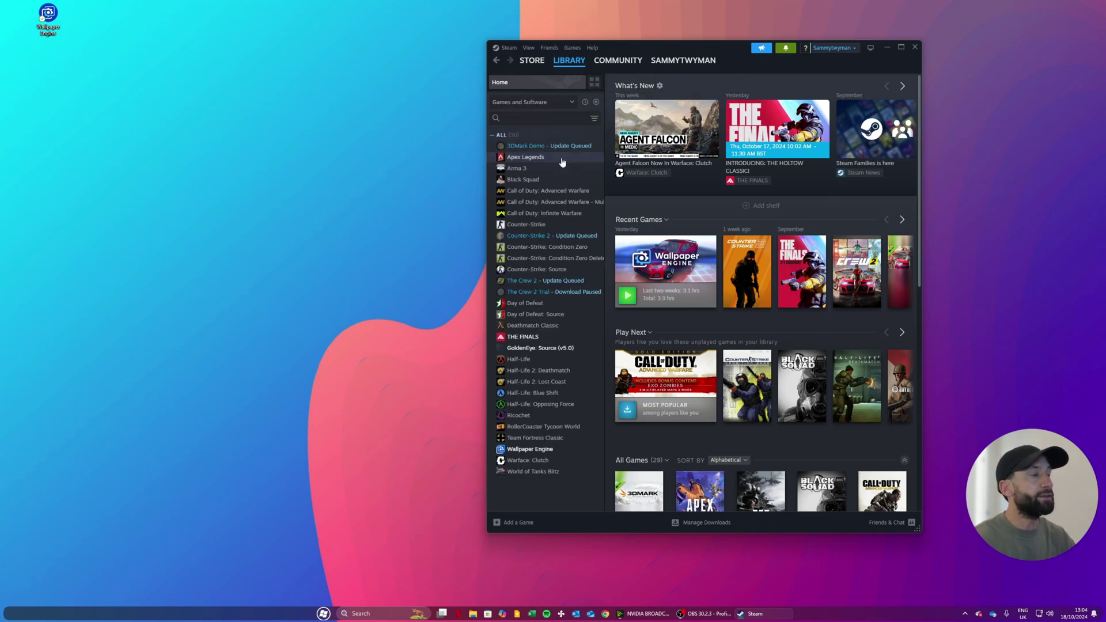
click(572, 106)
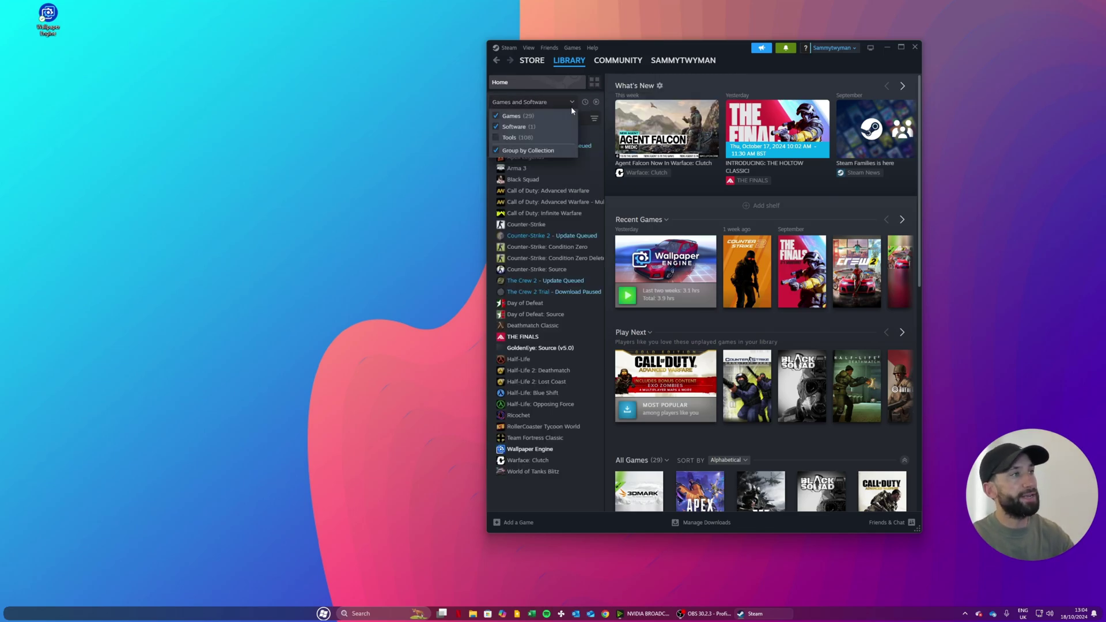
click(561, 101)
click(562, 103)
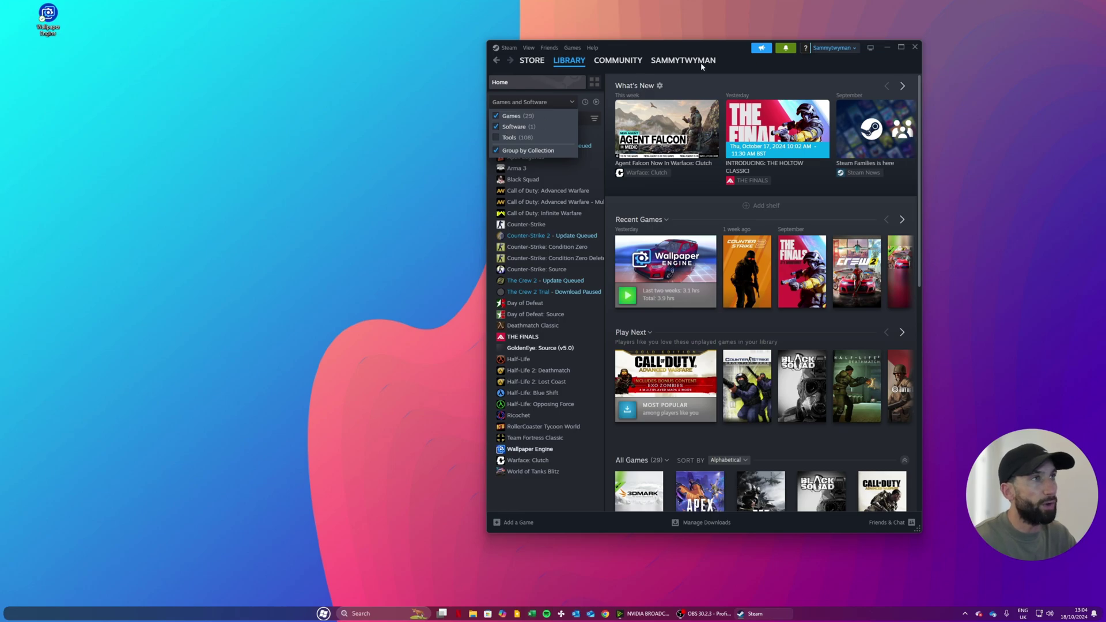
click(586, 478)
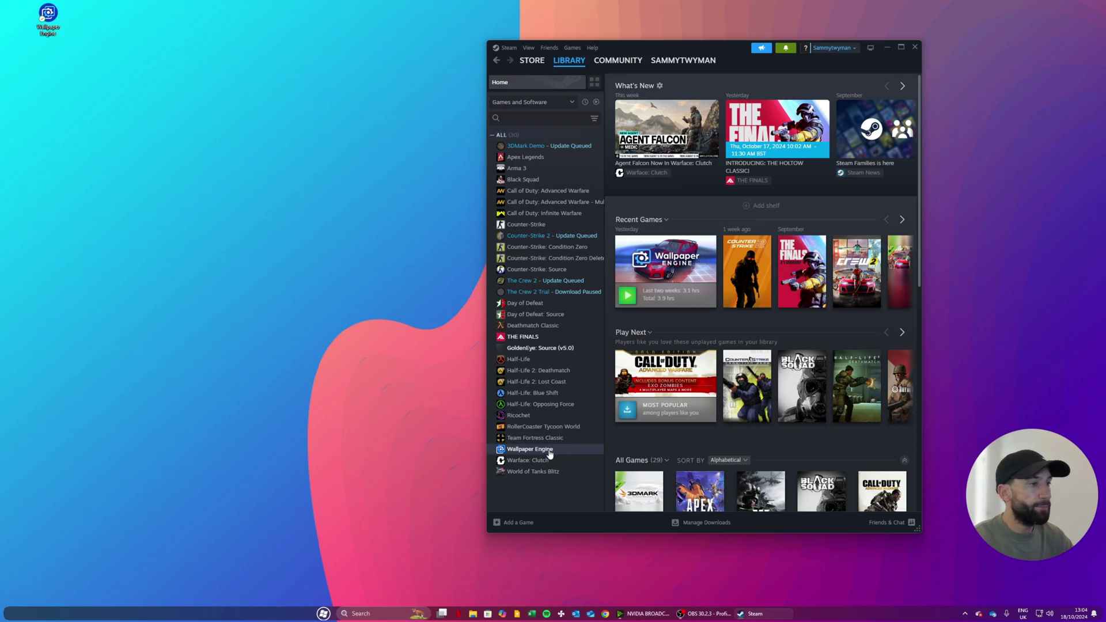
- Launch Wallpaper Engine from the library with the default Play option, then minimise Steam
double_click(530, 449)
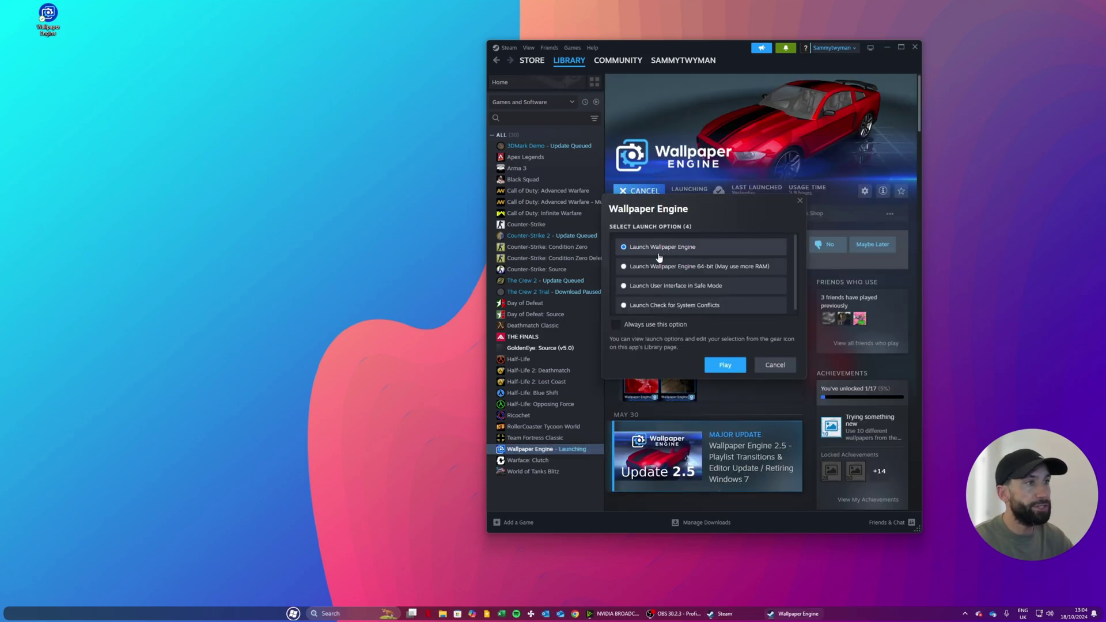
click(718, 365)
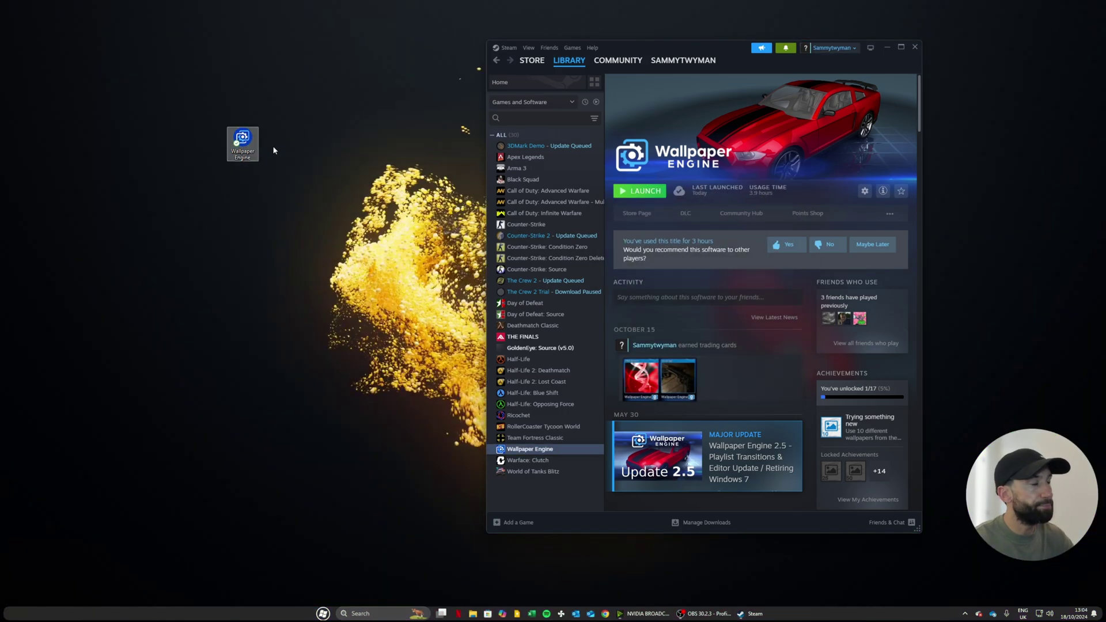
click(887, 47)
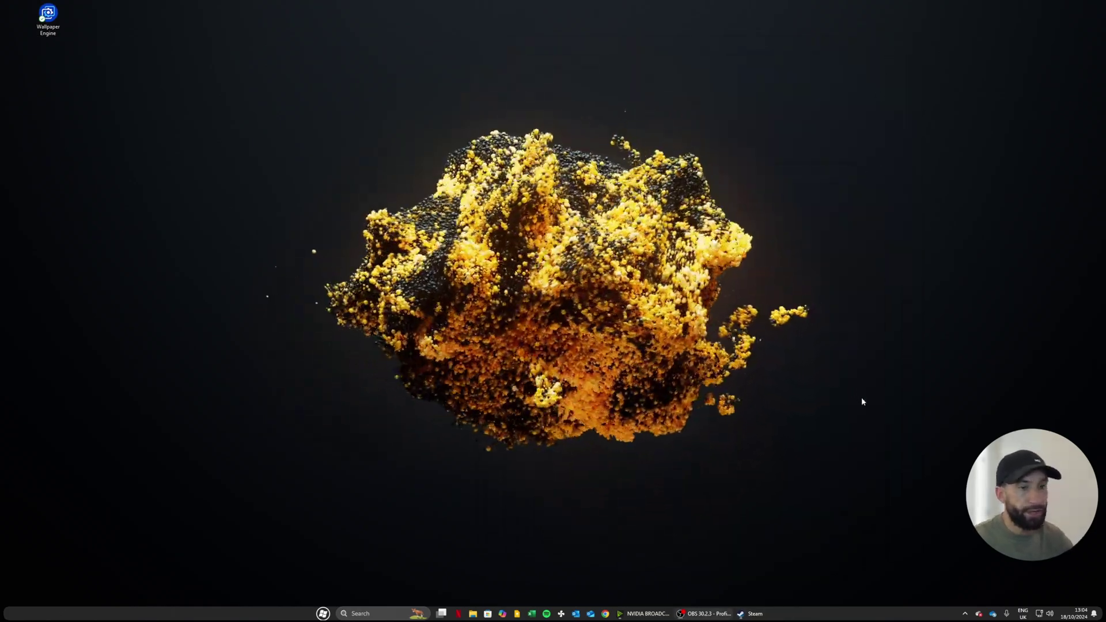
click(965, 613)
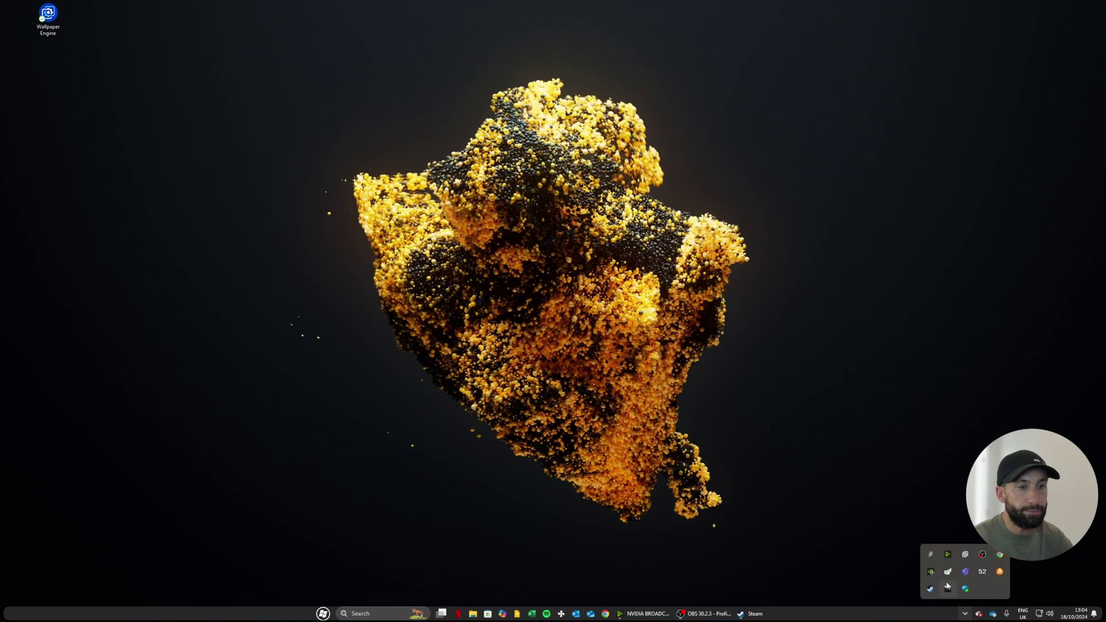
- Apply the Abstract Totem wallpaper from the Installed list
click(966, 554)
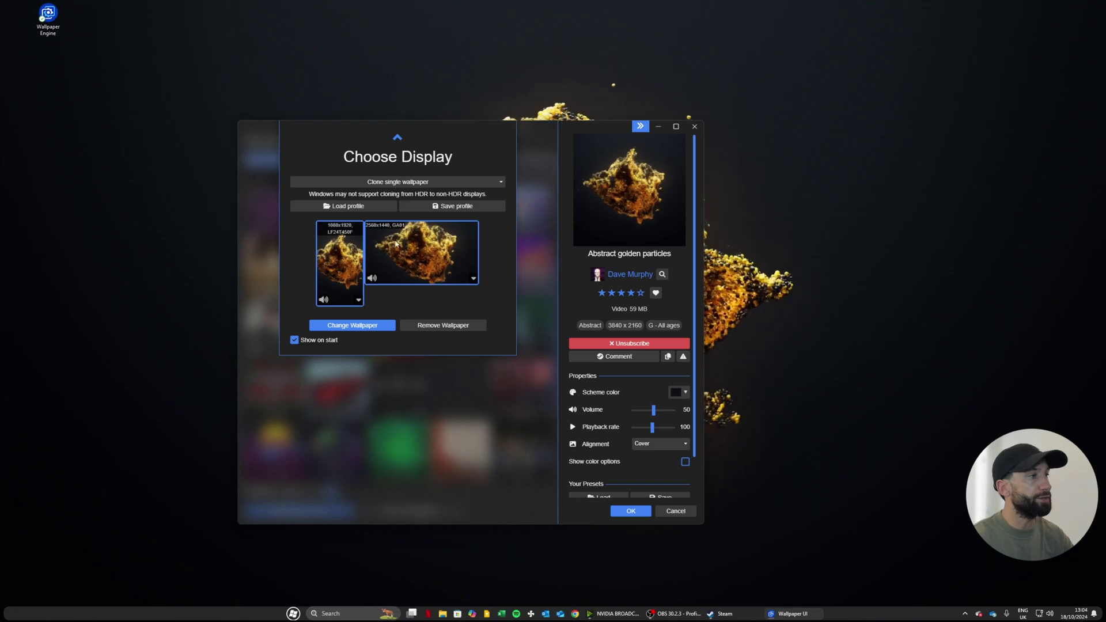
click(367, 325)
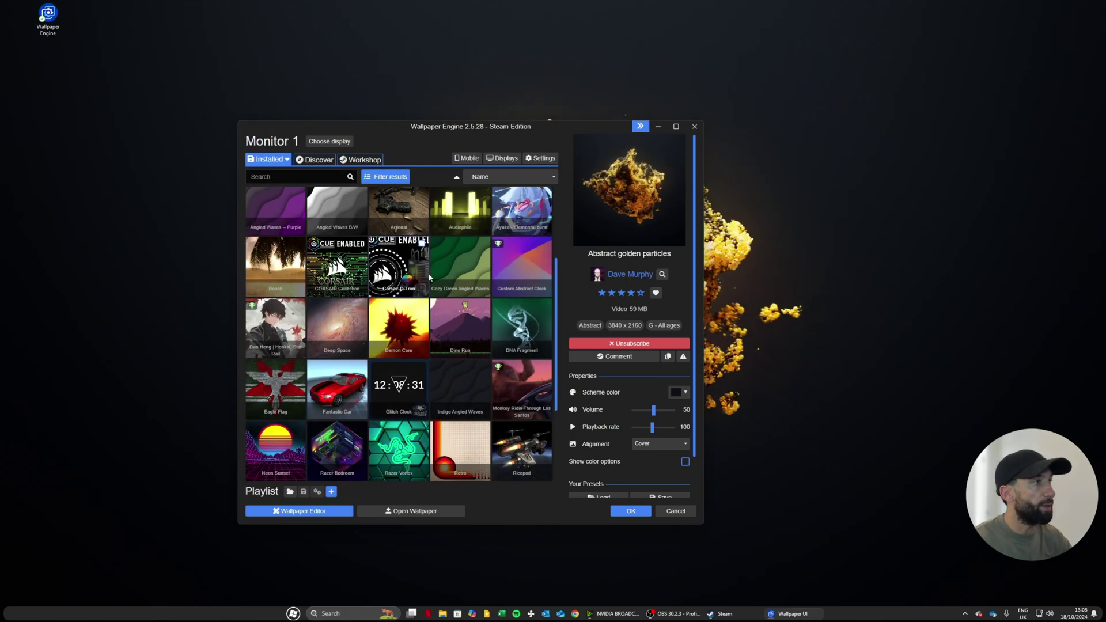
scroll(306, 212, up, 2)
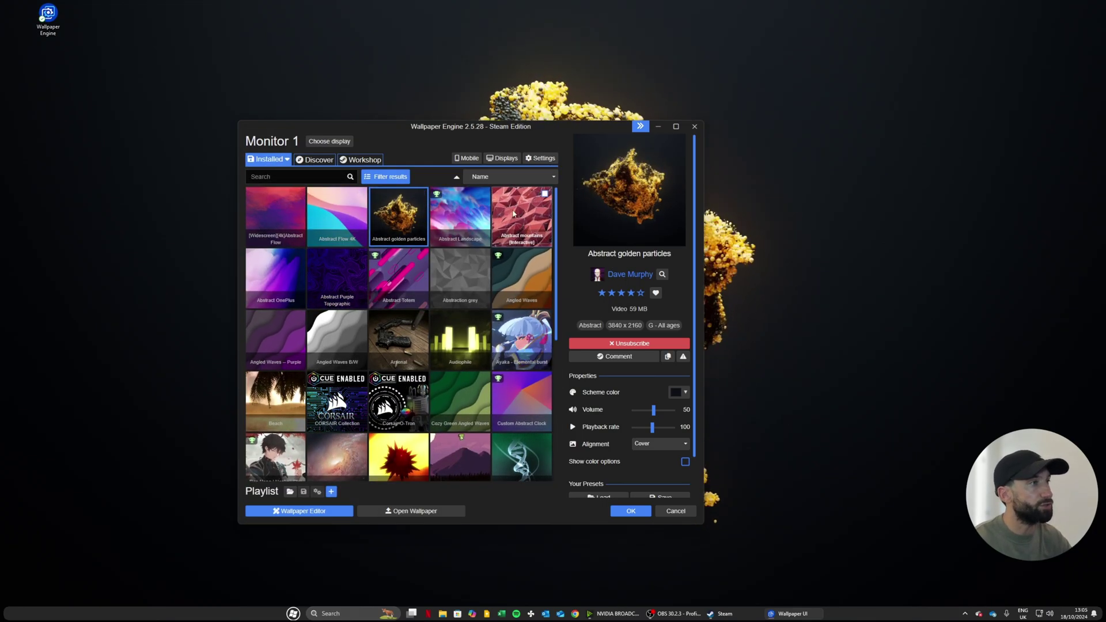
click(404, 276)
click(630, 511)
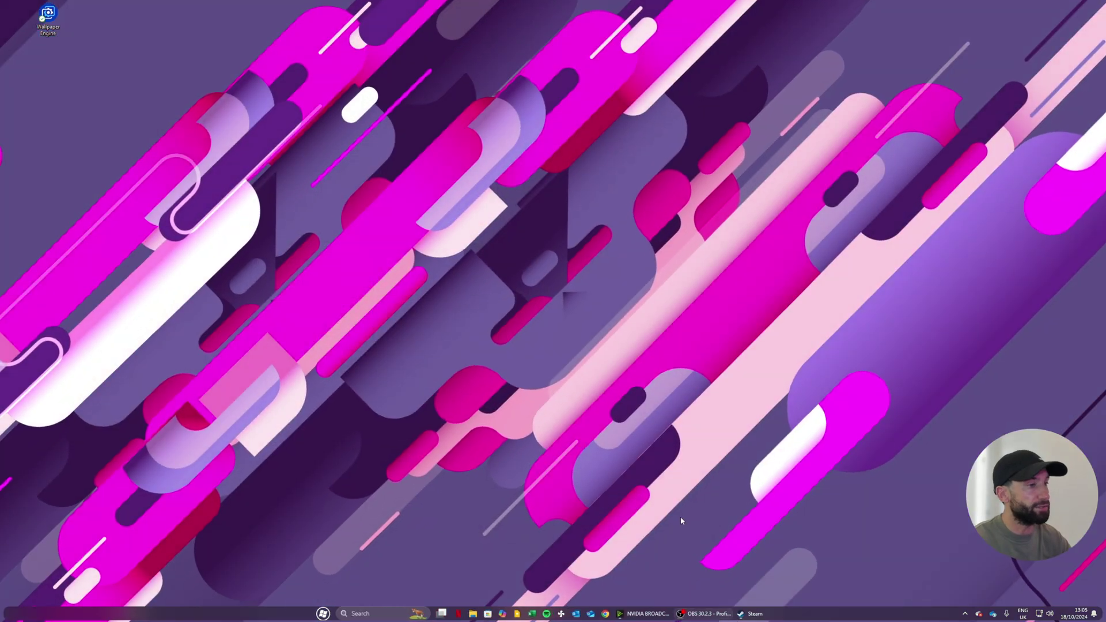
- Reopen the Wallpaper Engine window from the system tray and close it again
click(964, 613)
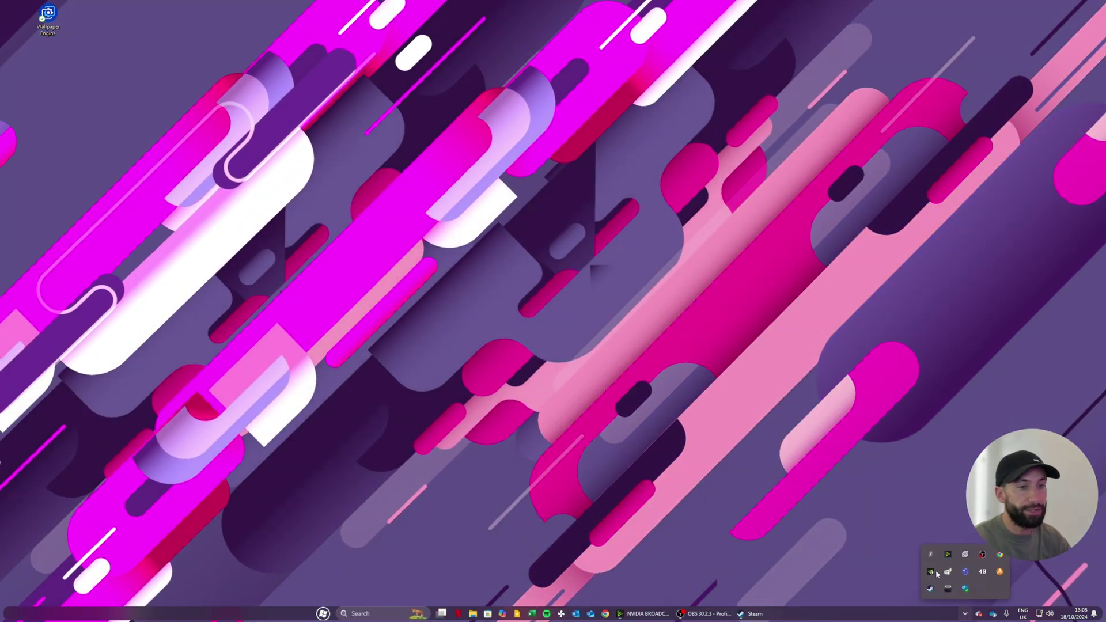
click(937, 552)
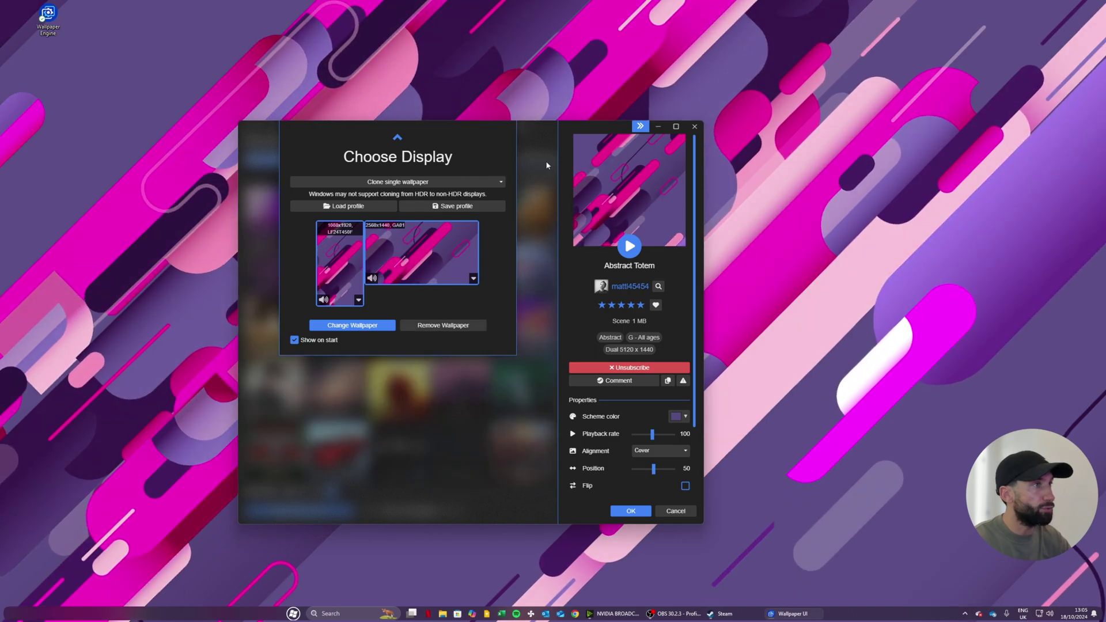
click(694, 126)
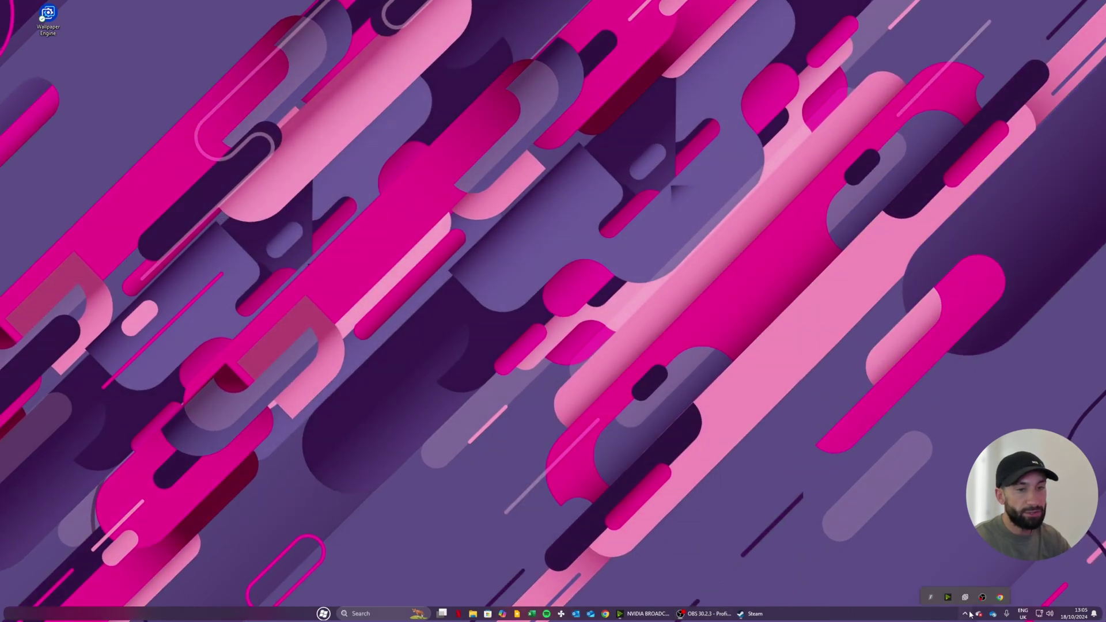
click(964, 613)
- Open Wallpaper Engine settings and switch the quality preset to Medium, then back to Low
right_click(966, 555)
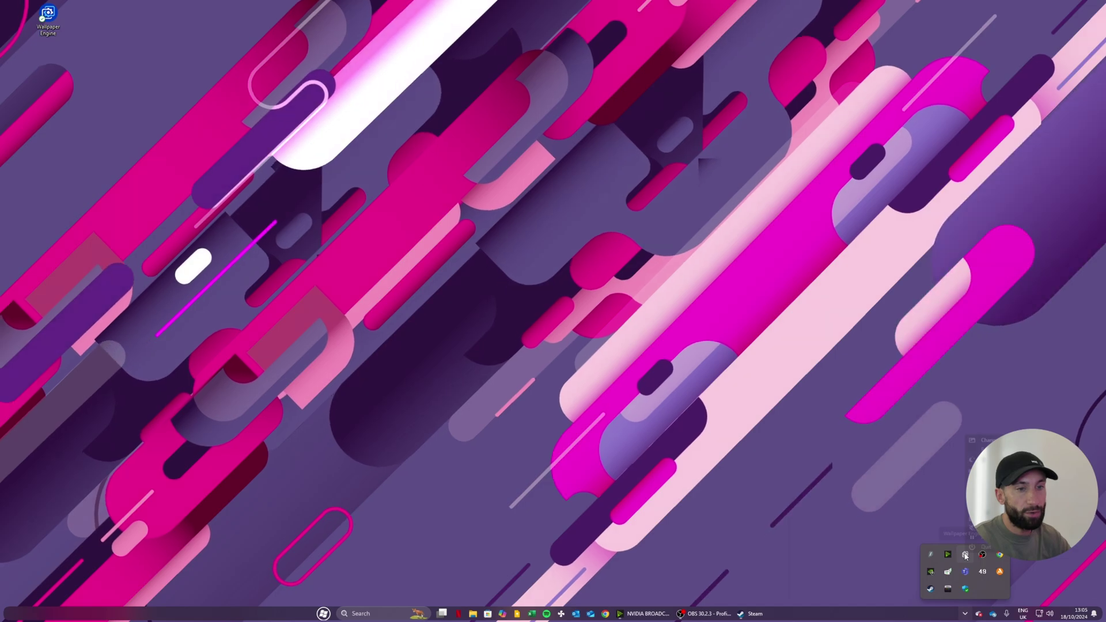
click(985, 547)
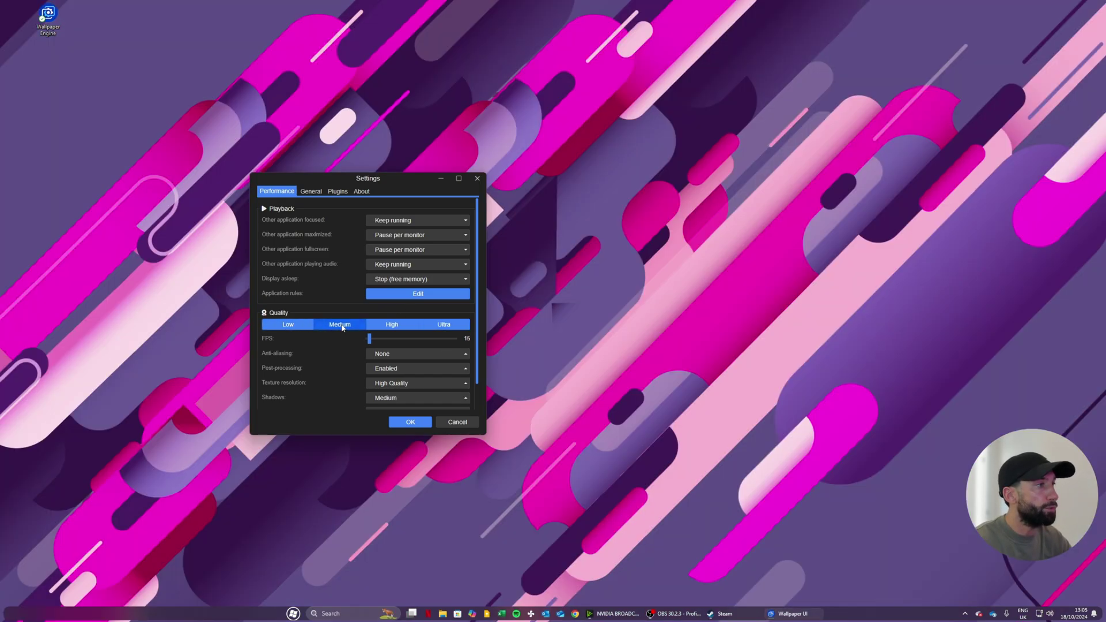
click(347, 324)
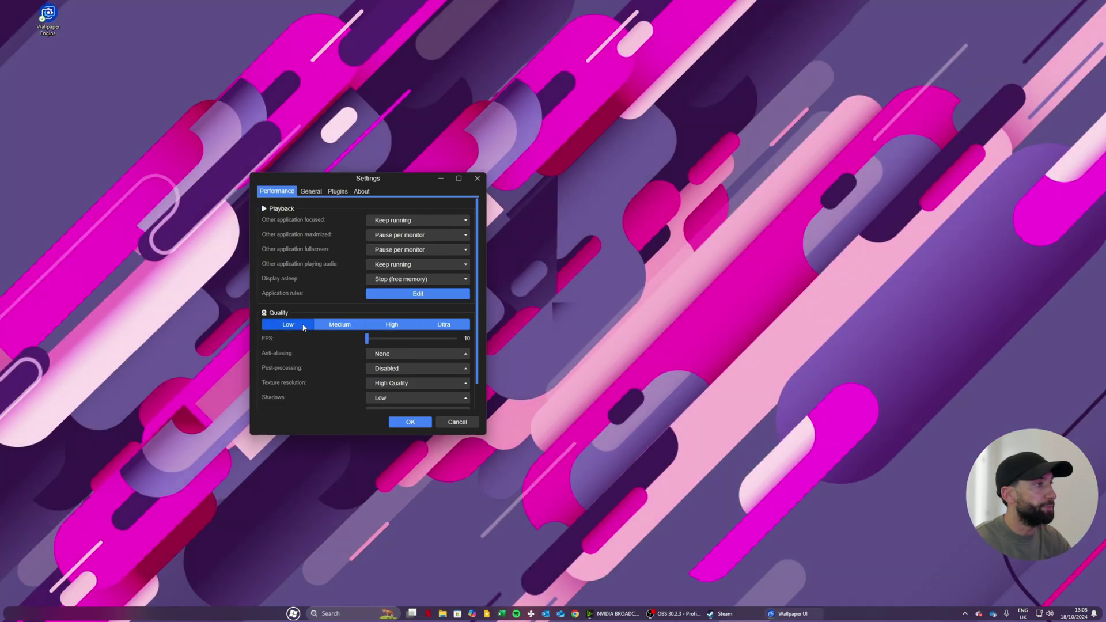
click(308, 326)
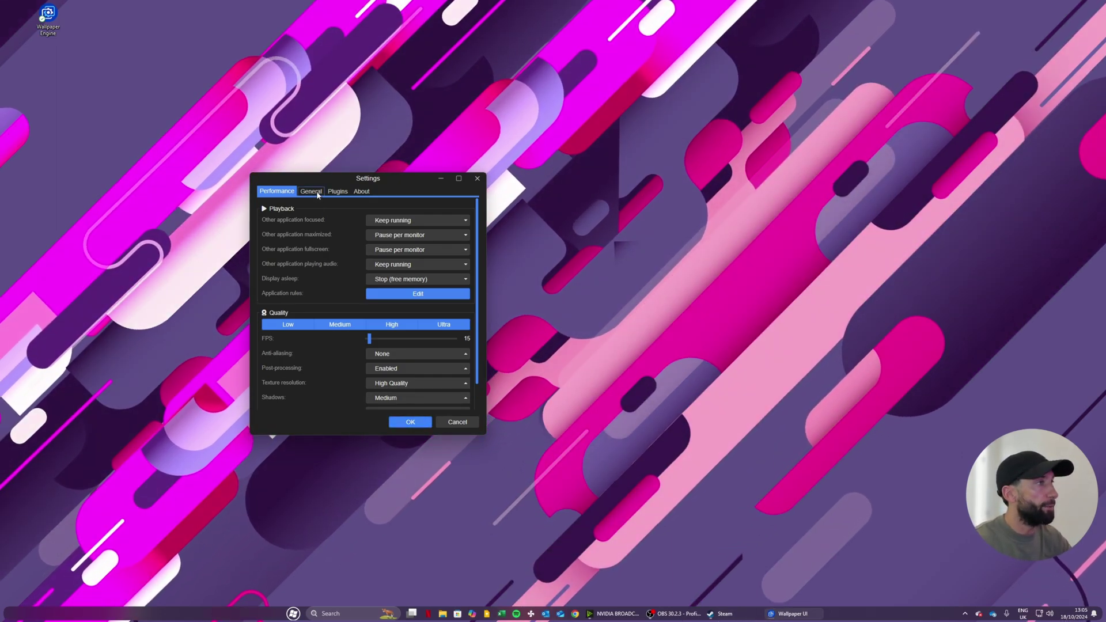
- Look through the General and Plugins settings, then save the Performance settings with OK
click(311, 191)
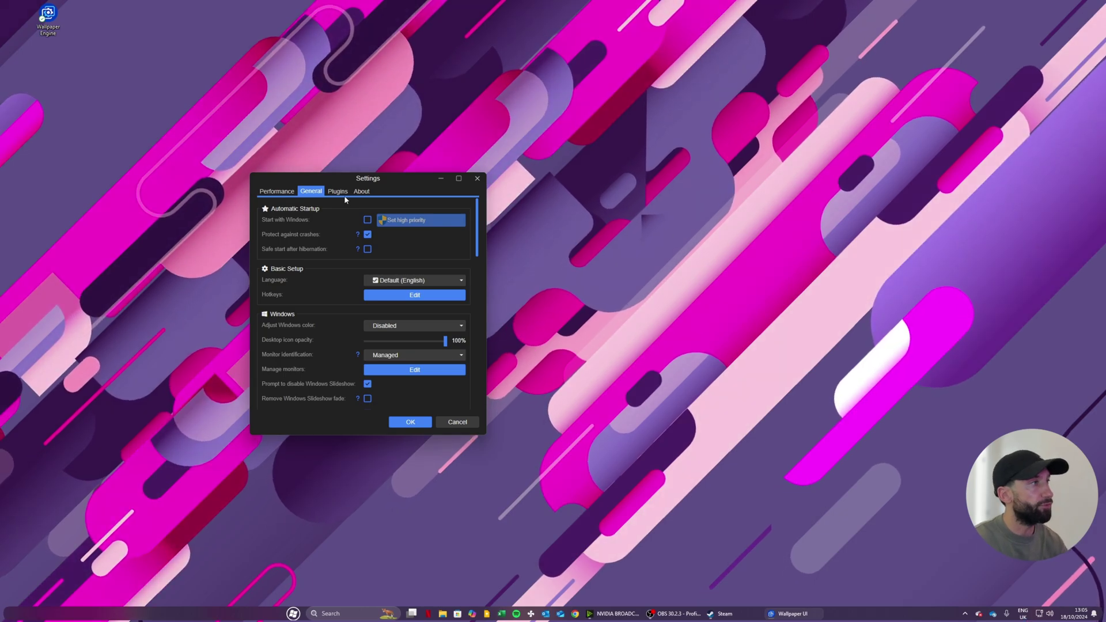
click(338, 192)
click(276, 191)
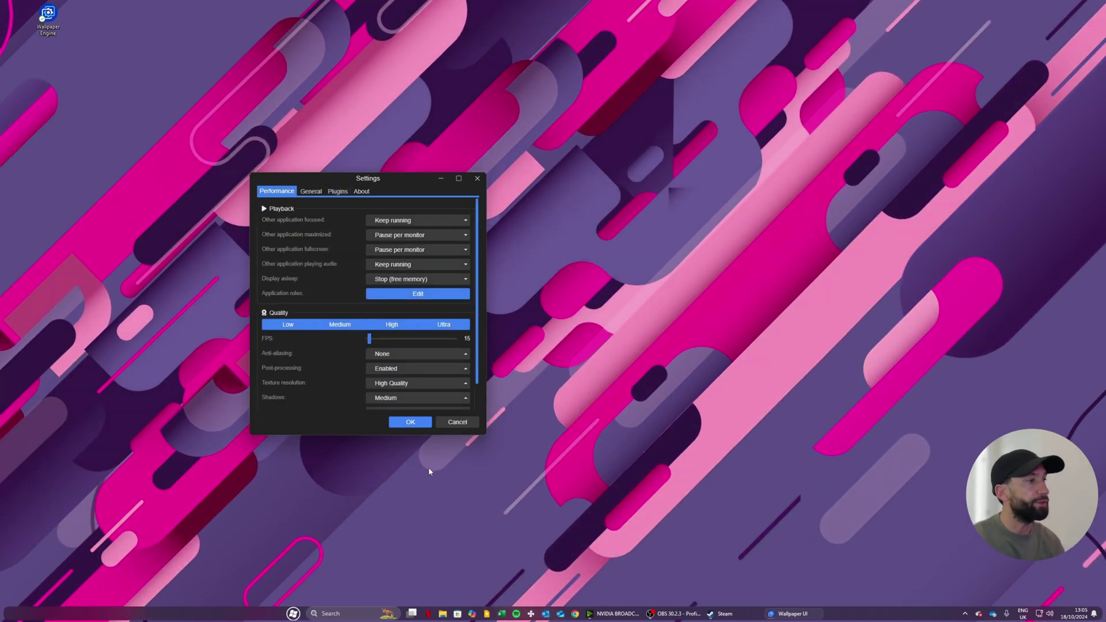
click(410, 423)
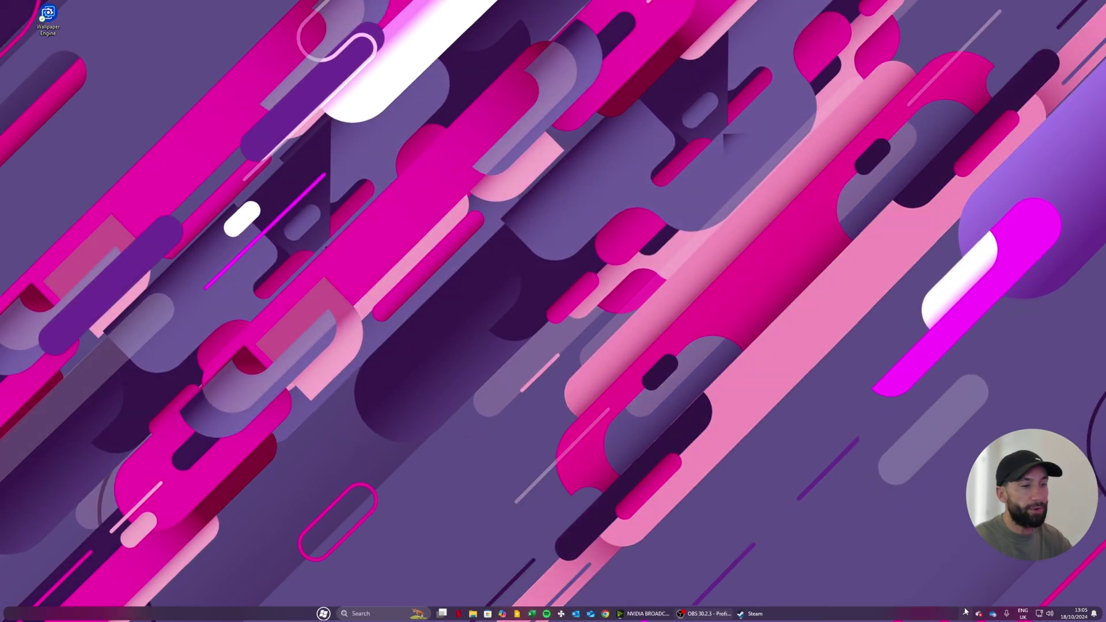
click(966, 612)
- Open the Wallpaper Engine tray menu, browse its wallpaper submenu, then dismiss it
right_click(963, 561)
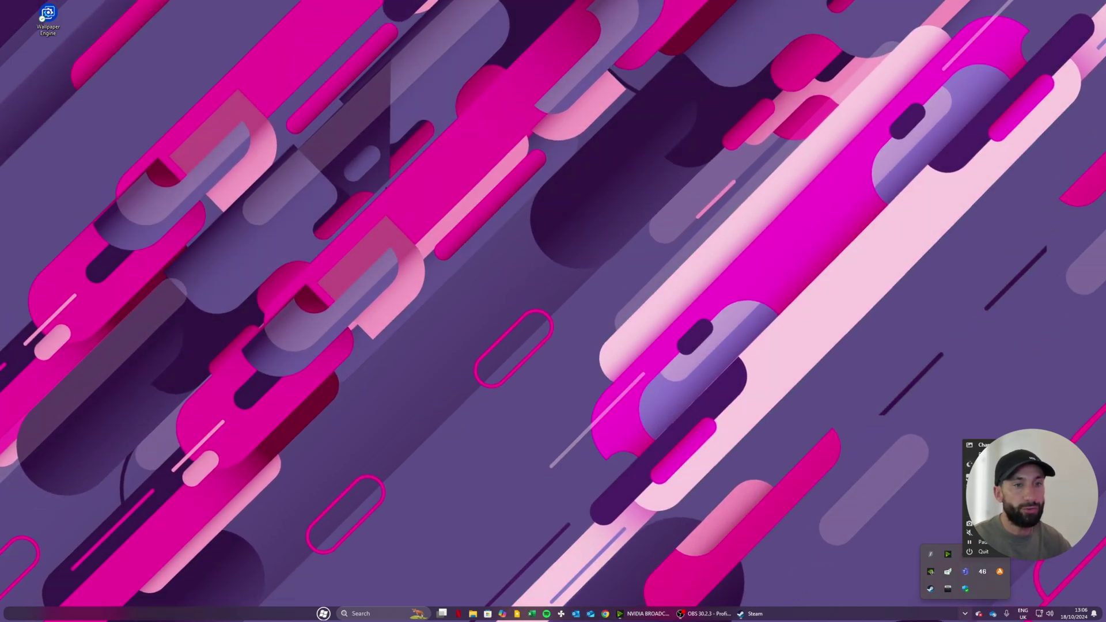
mouse_move(985, 445)
click(970, 396)
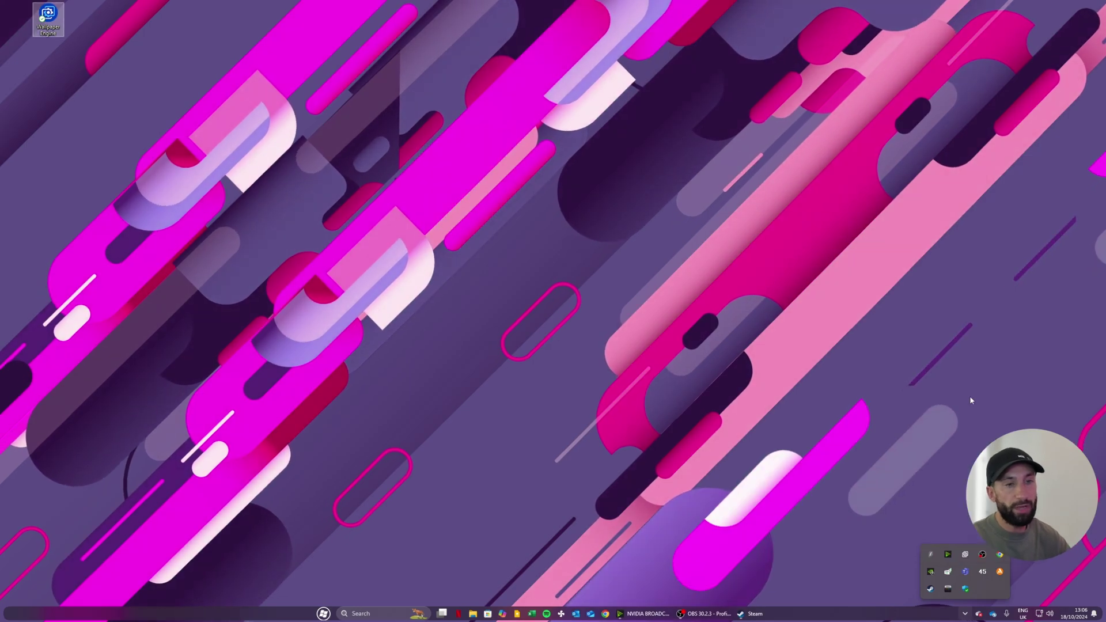
click(970, 615)
click(970, 616)
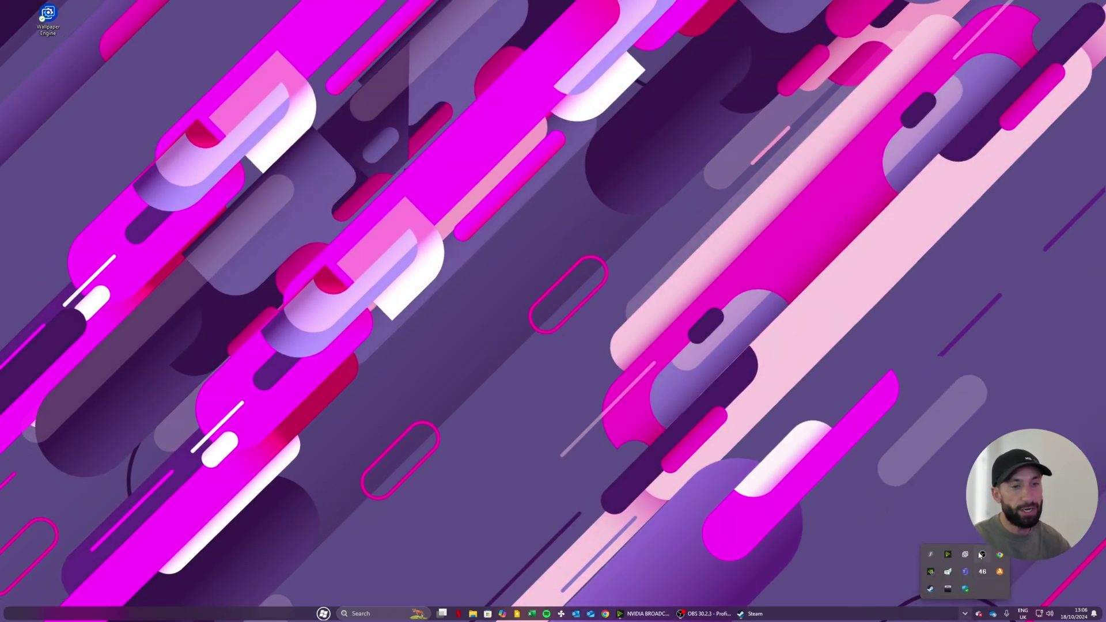
- Switch the desktop to SandBlack [4k] from the tray menu's recent wallpapers
right_click(967, 554)
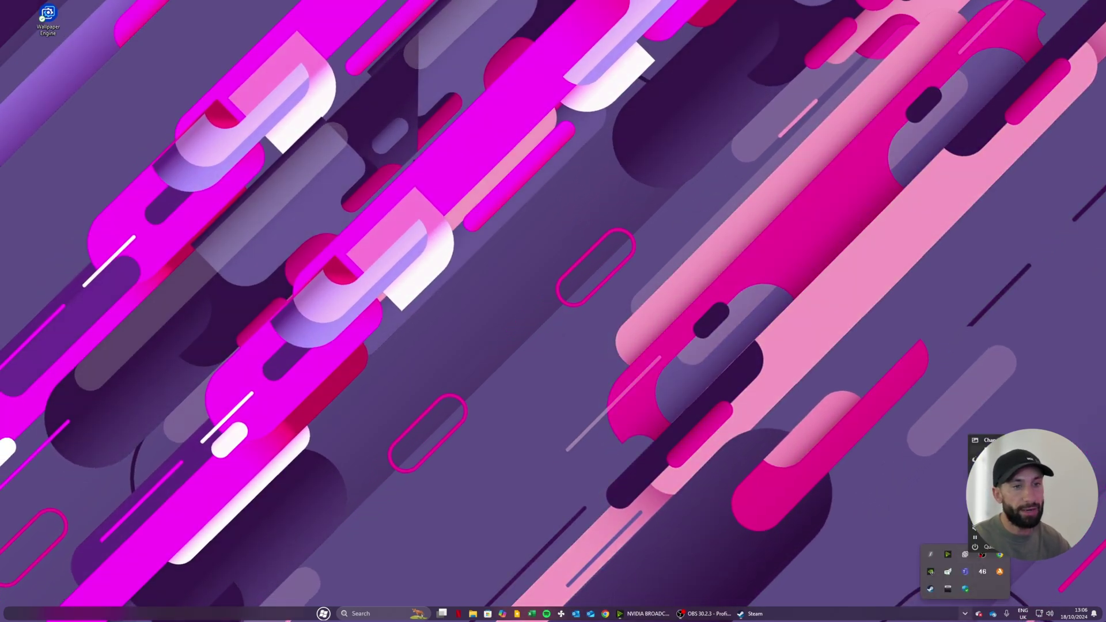
mouse_move(984, 441)
click(902, 468)
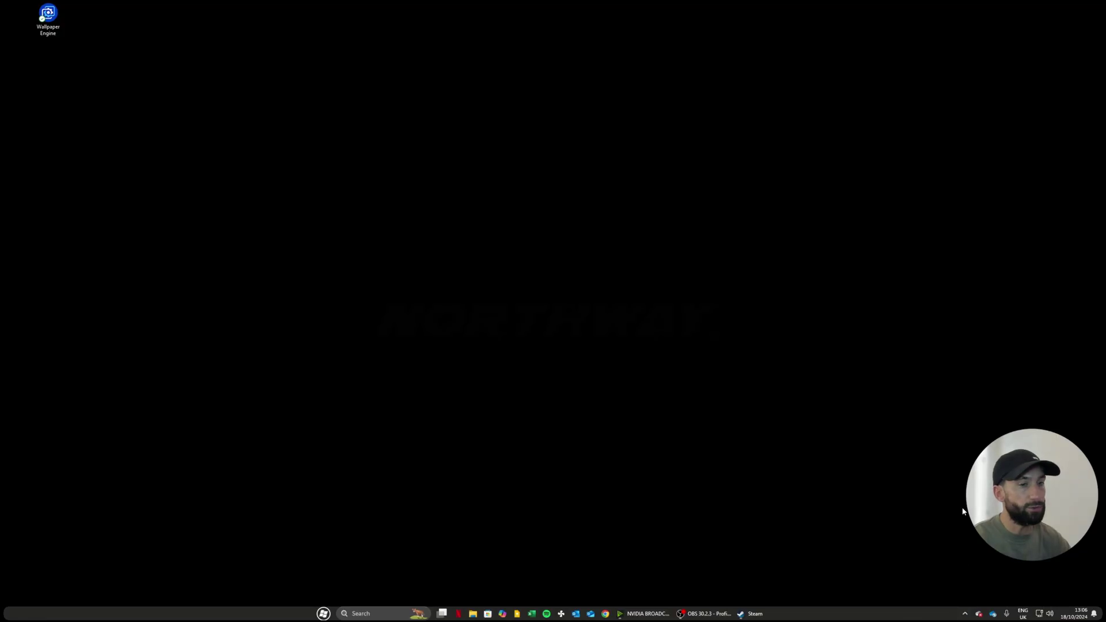
click(966, 615)
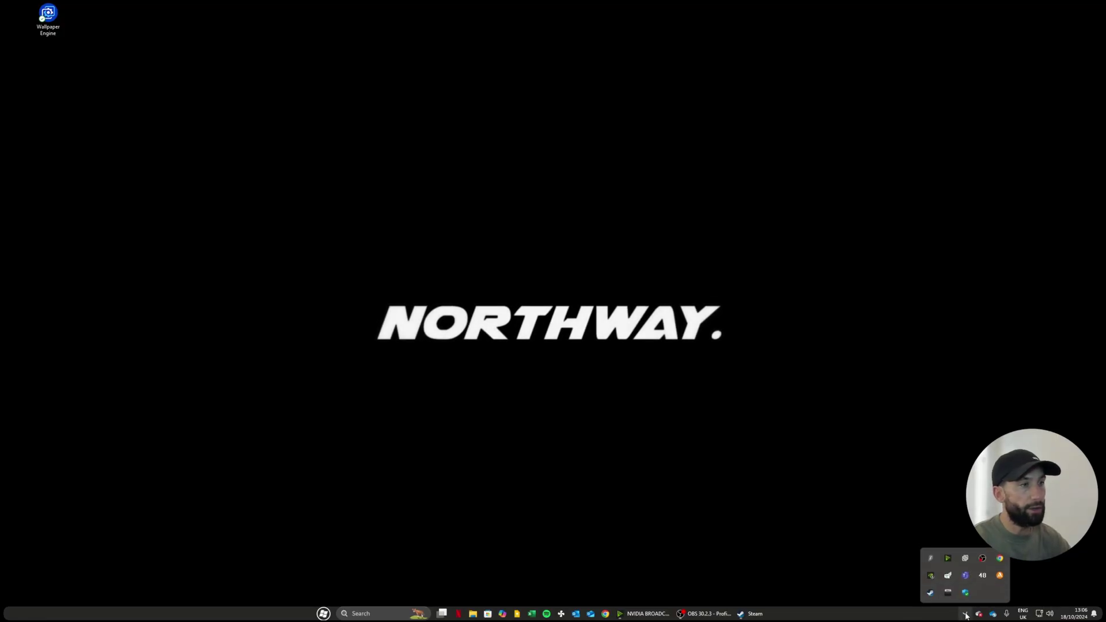
right_click(964, 558)
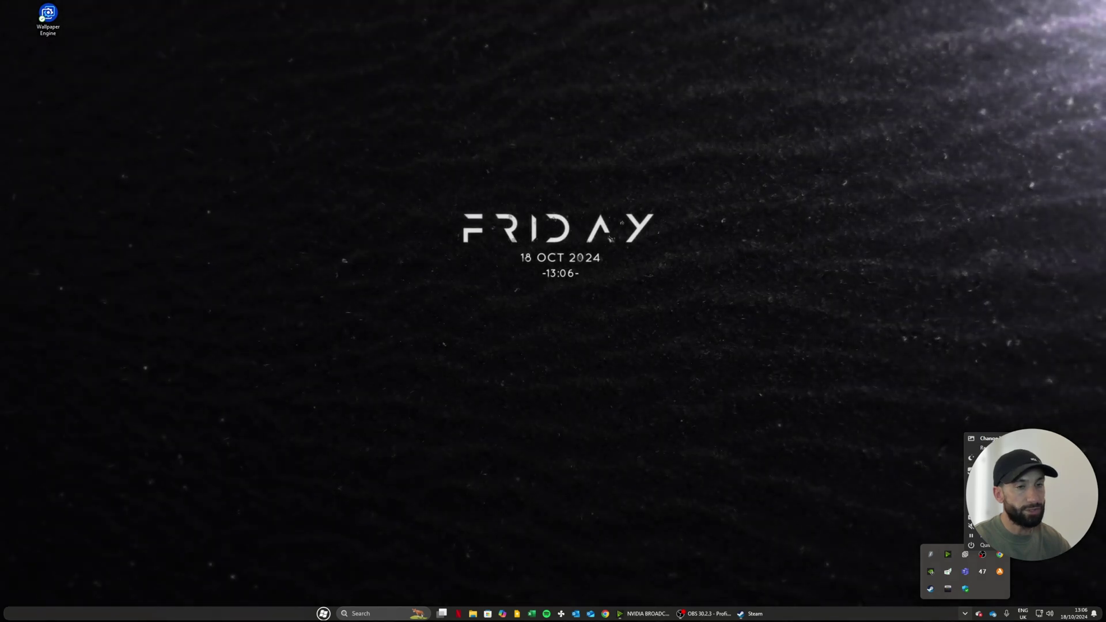
- Search the Workshop for 'anim' and apply wallpapers from the results
click(993, 438)
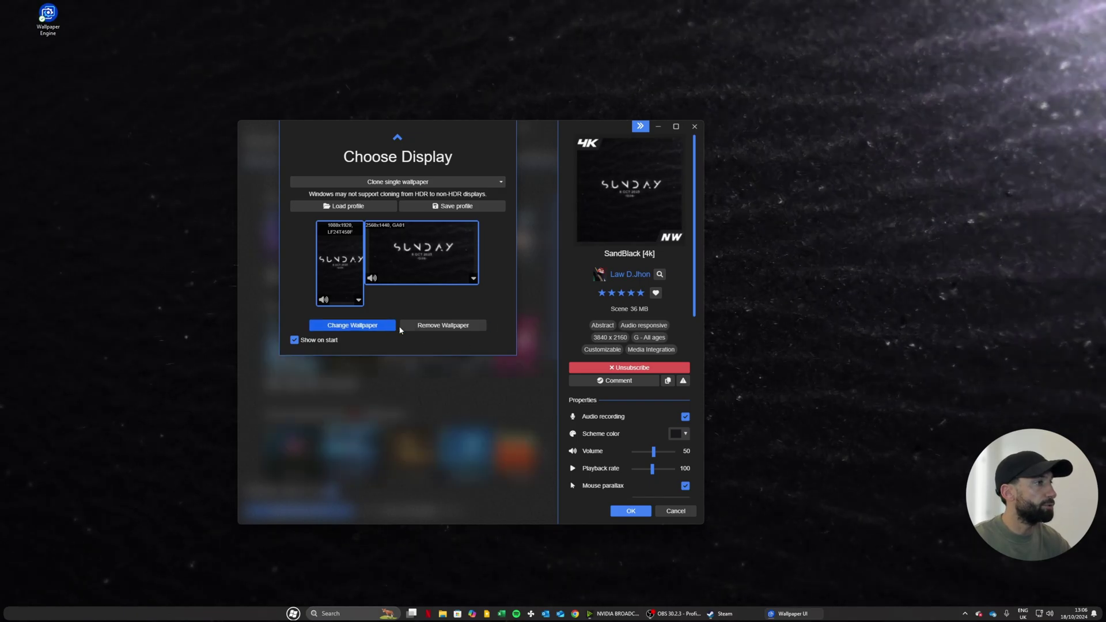
click(385, 326)
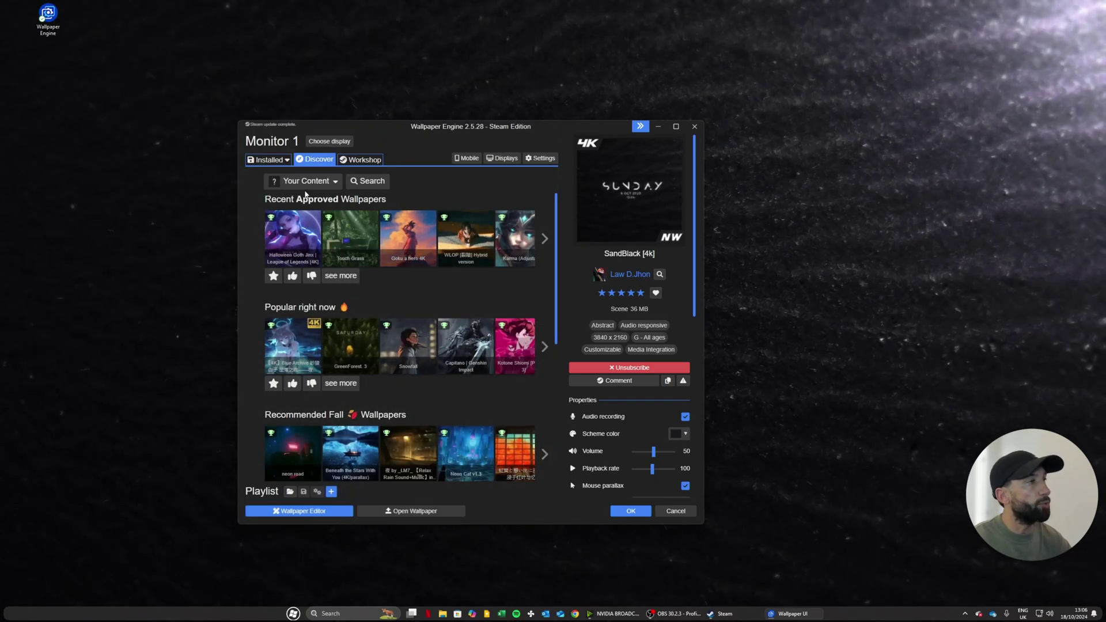
click(361, 160)
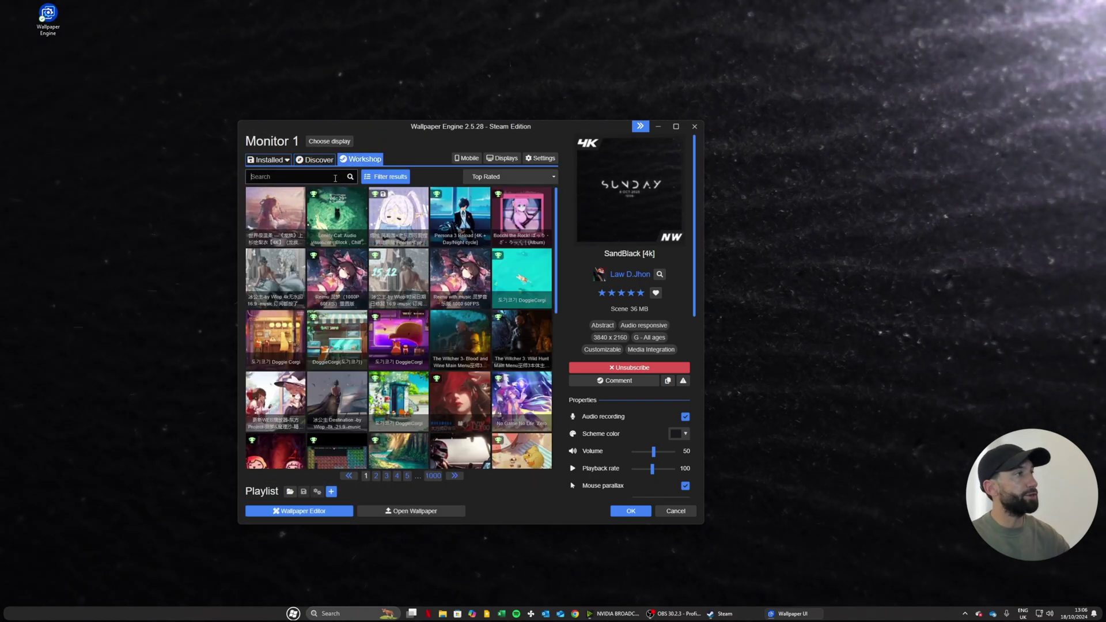
click(333, 178)
text(anim)
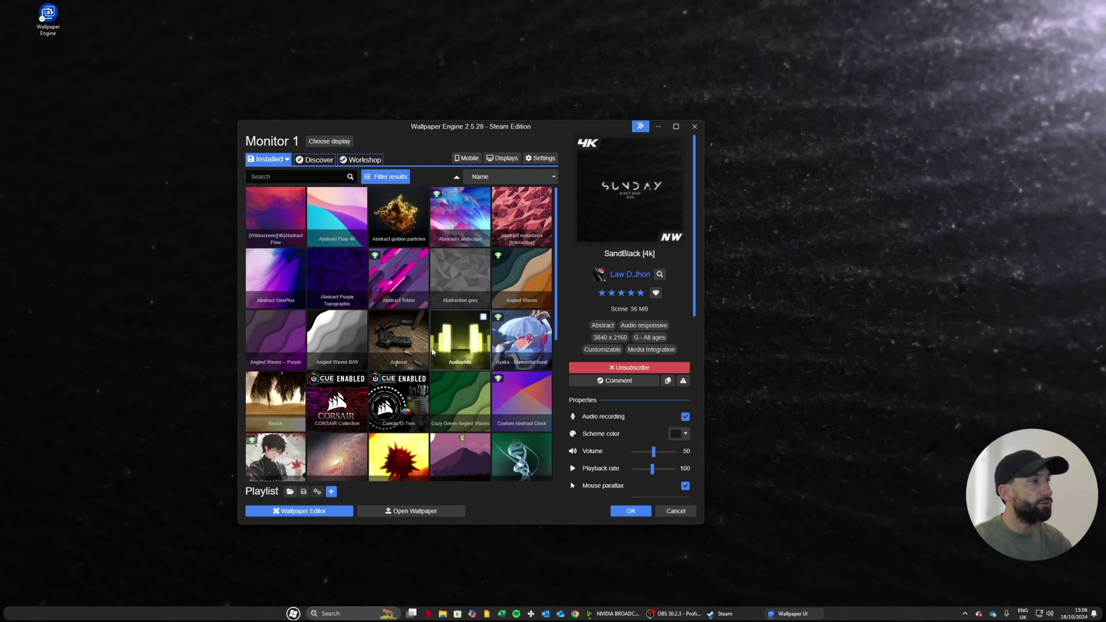
click(278, 270)
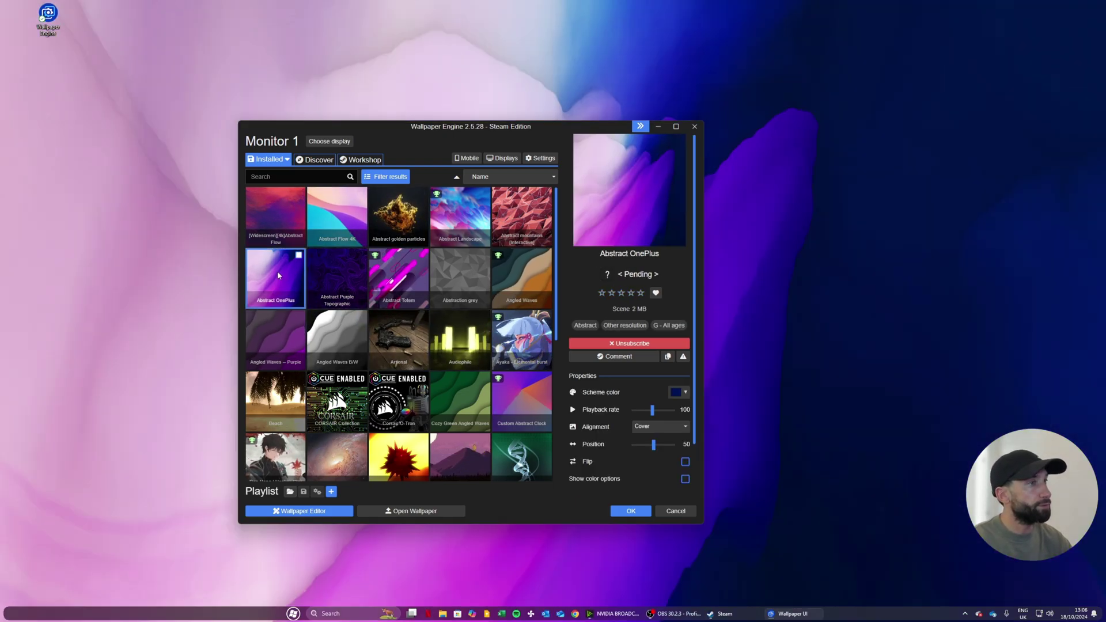
click(460, 276)
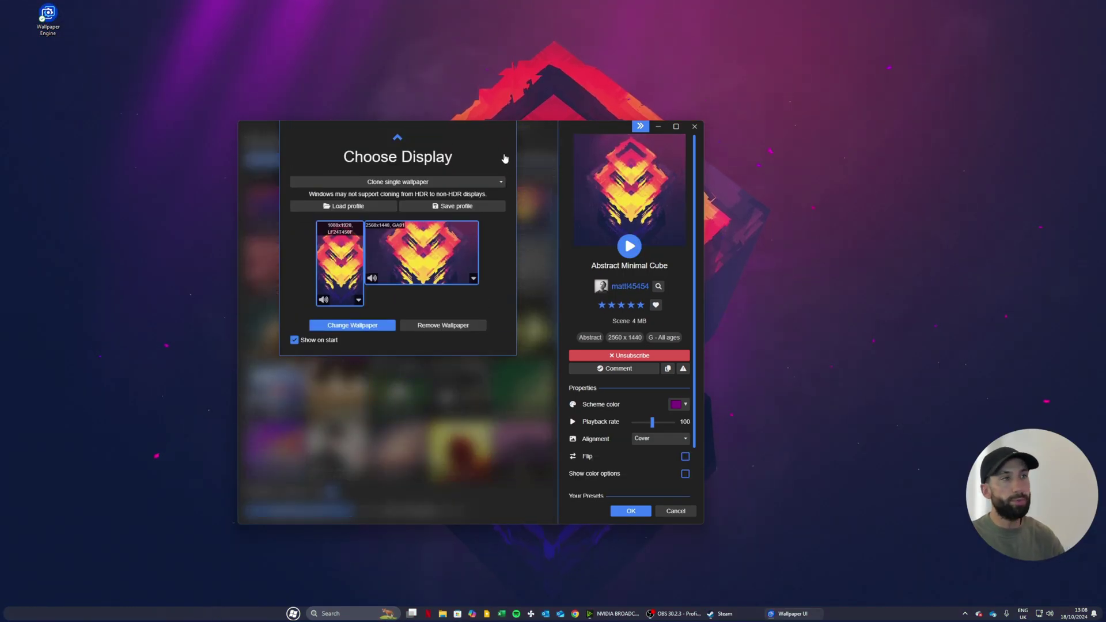
- Try the Stretch, Clone and Wallpaper per display modes, selecting each monitor in turn
click(427, 184)
click(424, 206)
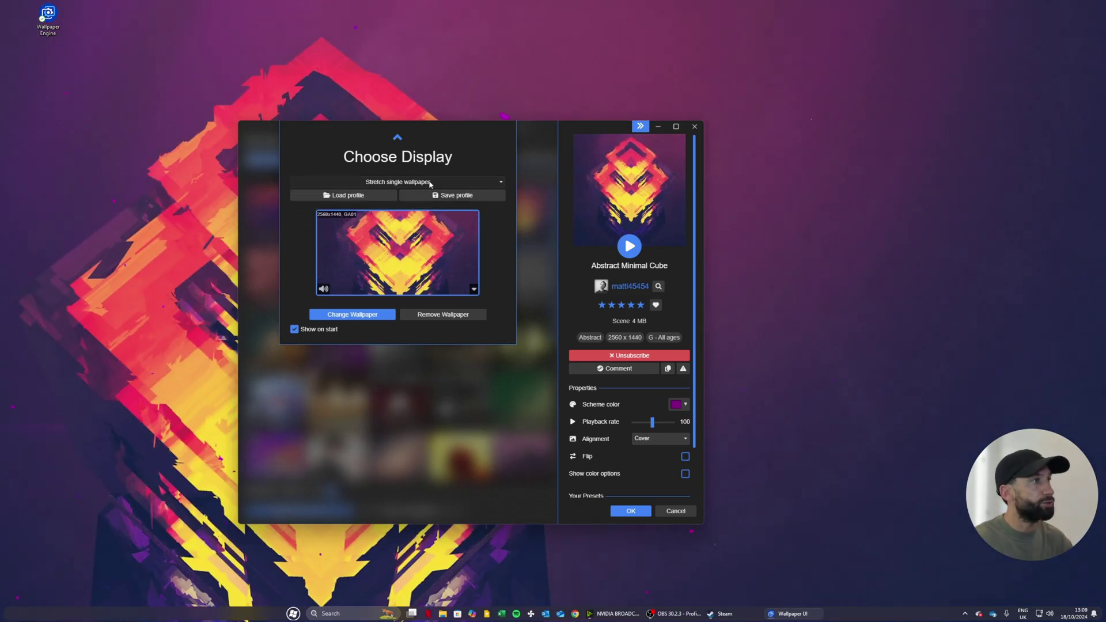
click(429, 183)
click(415, 217)
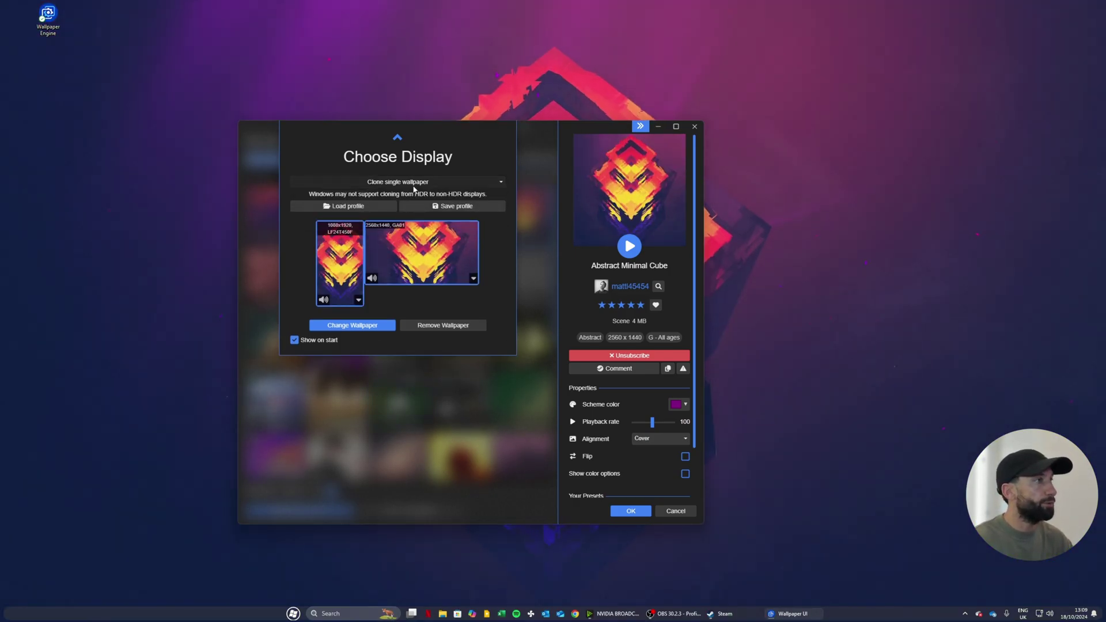
click(413, 183)
click(402, 199)
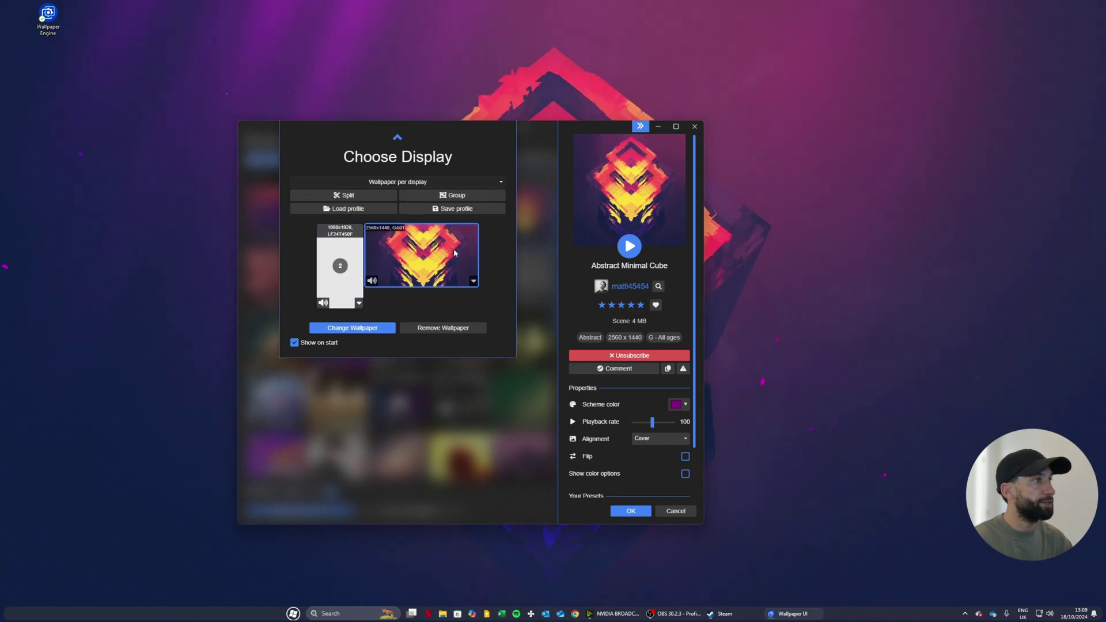
click(350, 266)
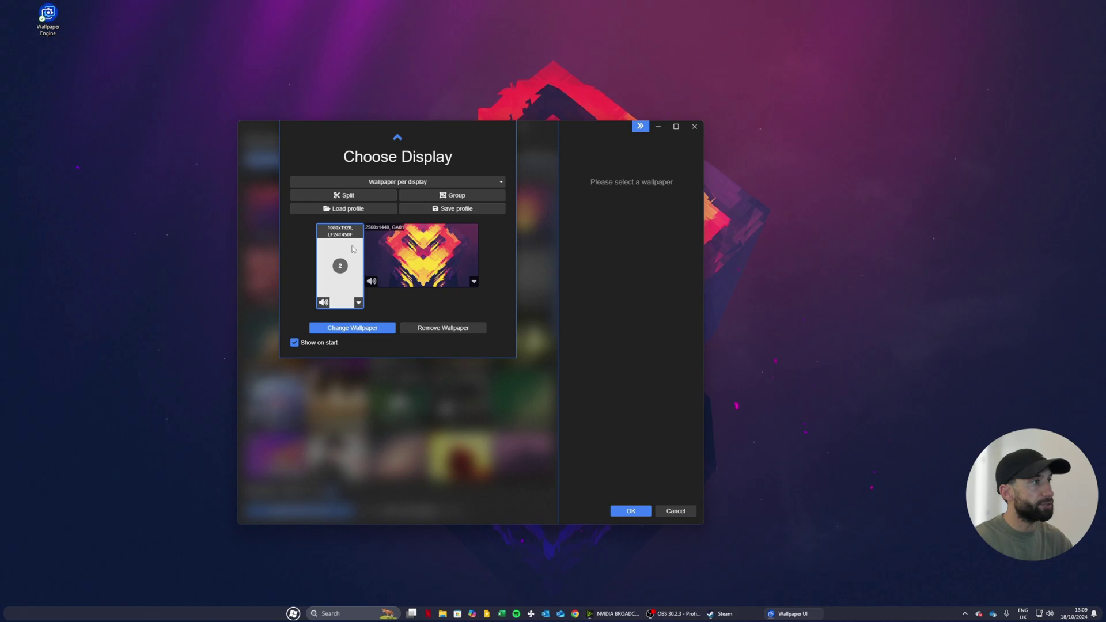
click(403, 251)
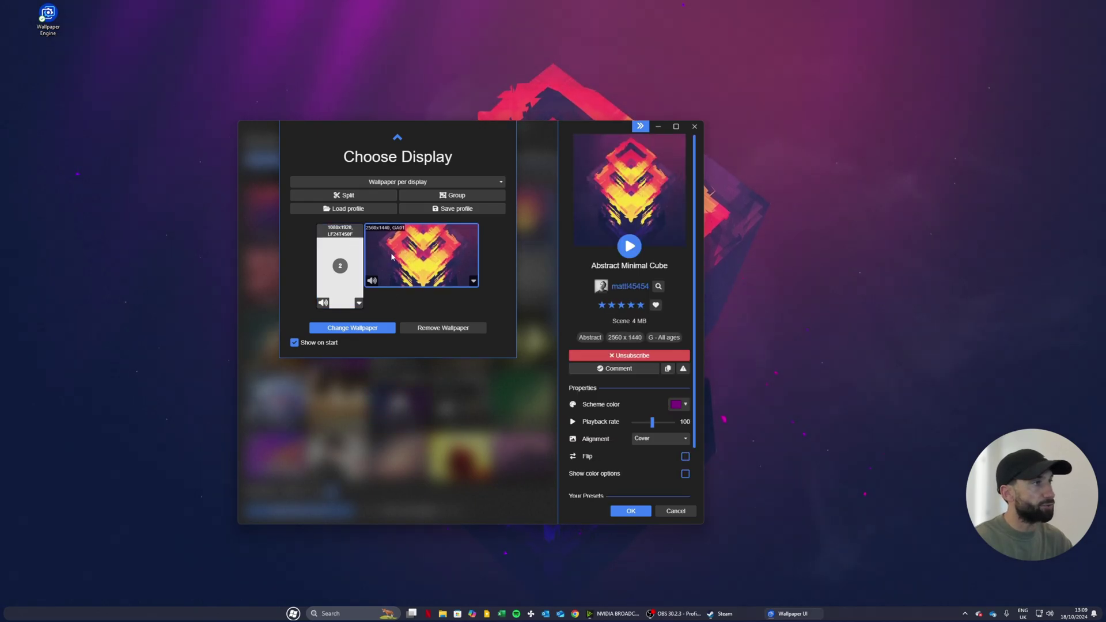
- Return the display mode to Clone single wallpaper and remove the wallpaper
click(426, 182)
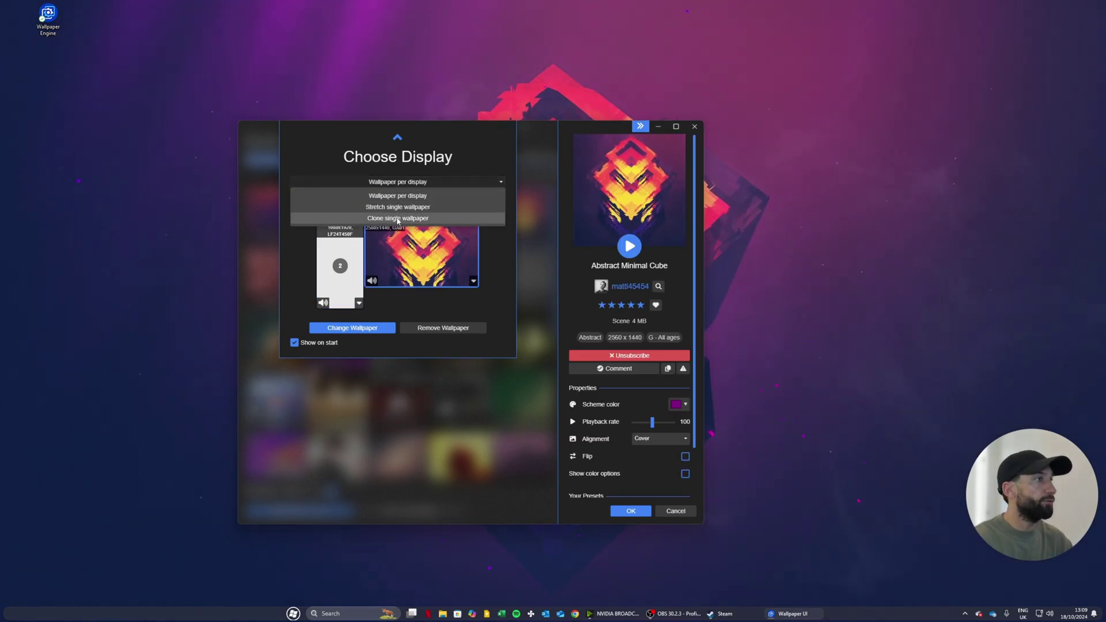
click(399, 223)
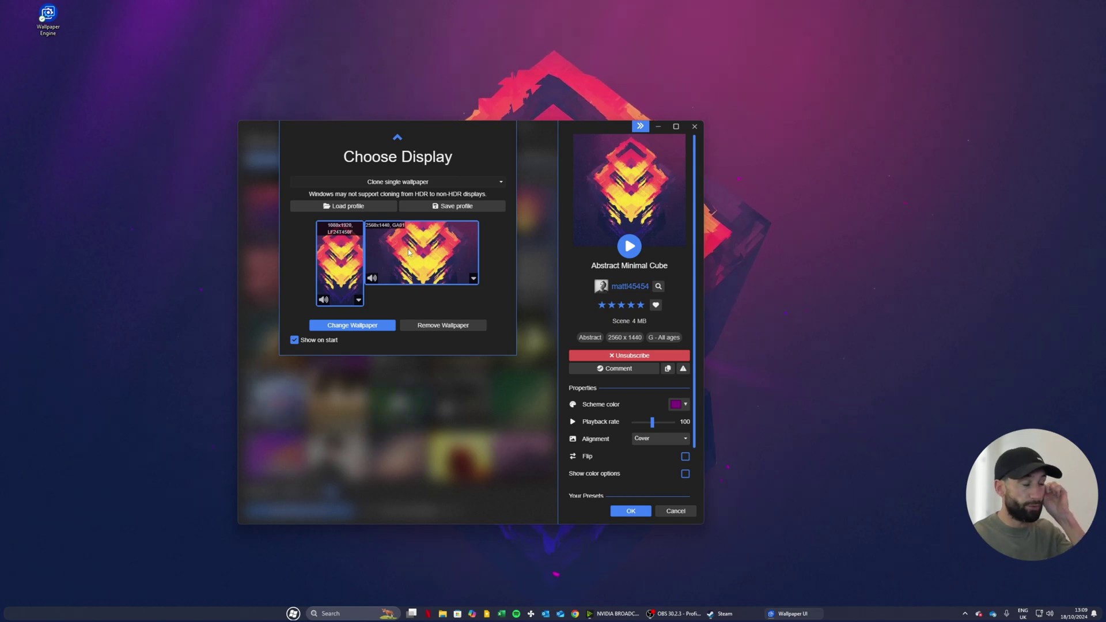
click(418, 183)
click(398, 220)
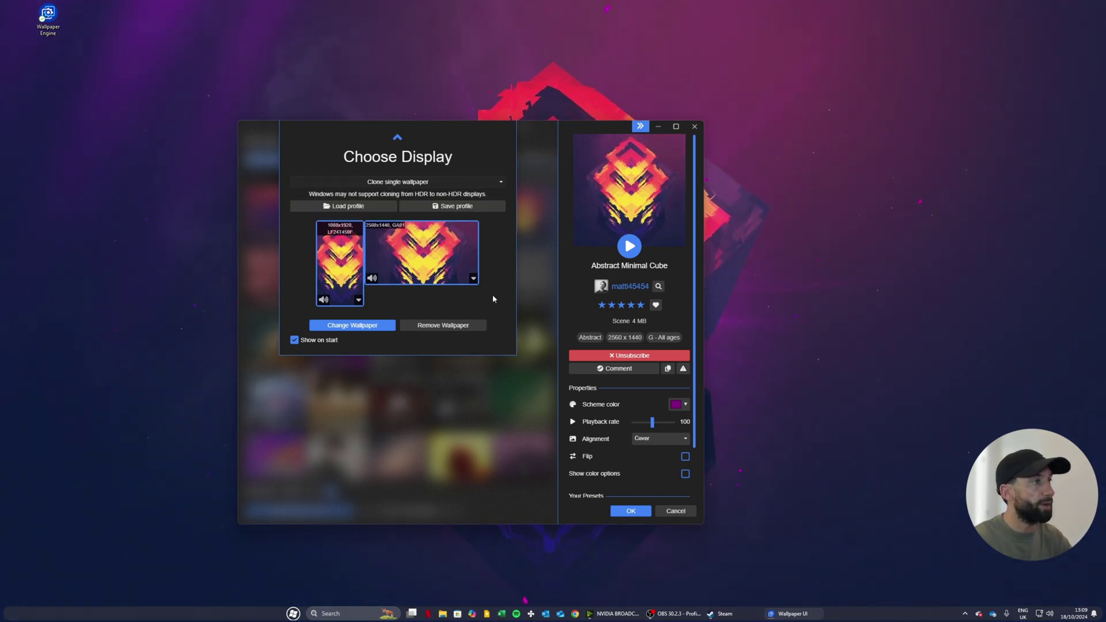
click(432, 326)
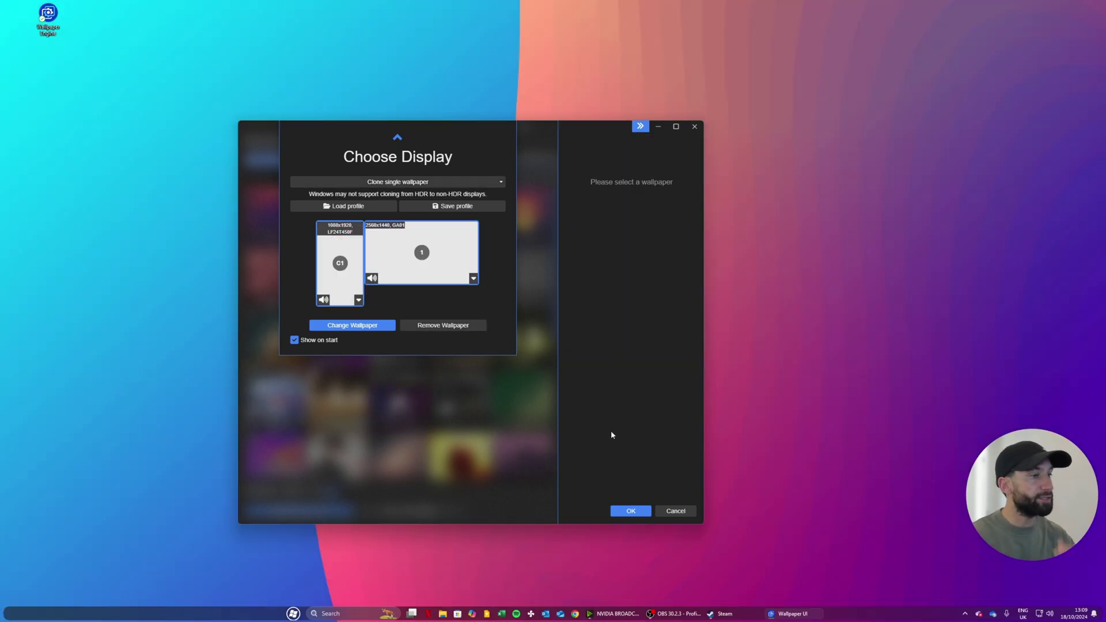
- Close Wallpaper Engine and switch to Angled Waves – Purple from the tray's recent wallpapers
click(640, 511)
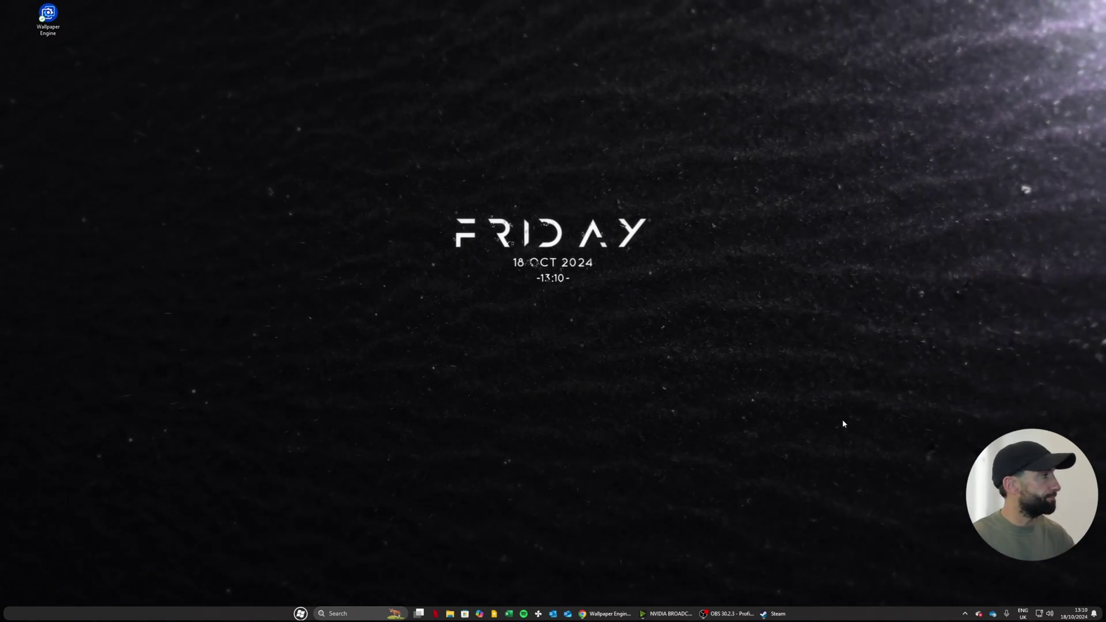
click(964, 611)
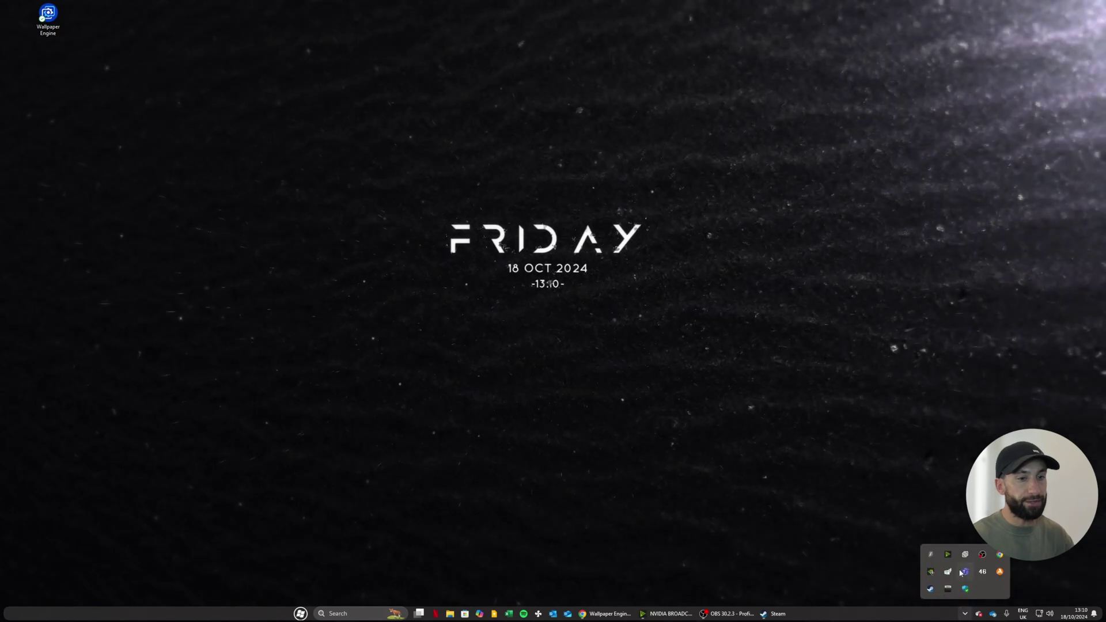
right_click(965, 556)
mouse_move(979, 452)
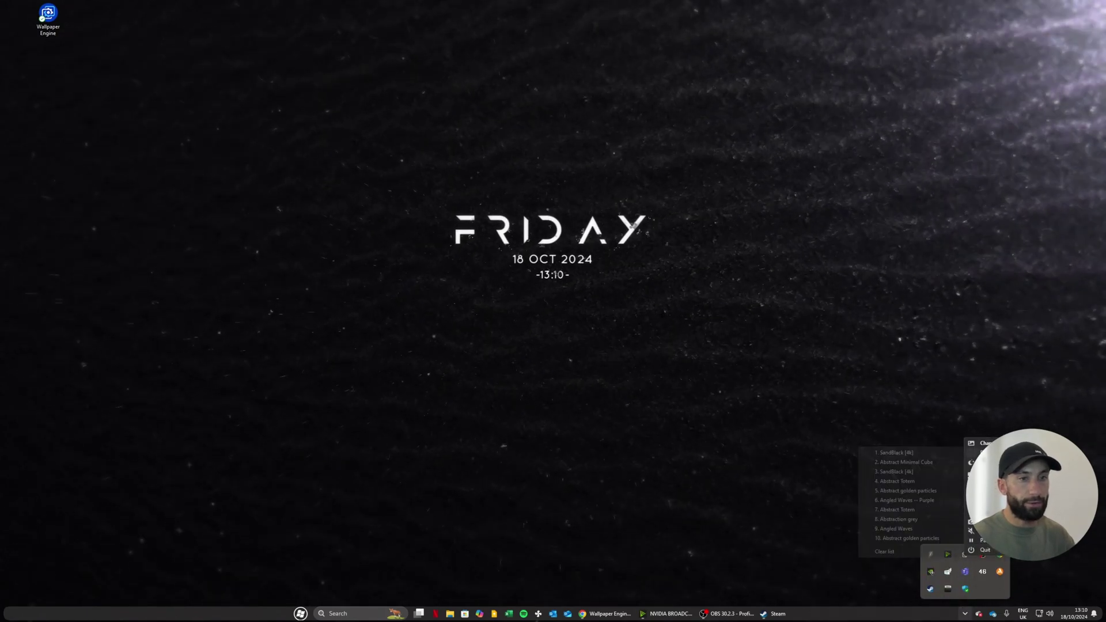
click(933, 500)
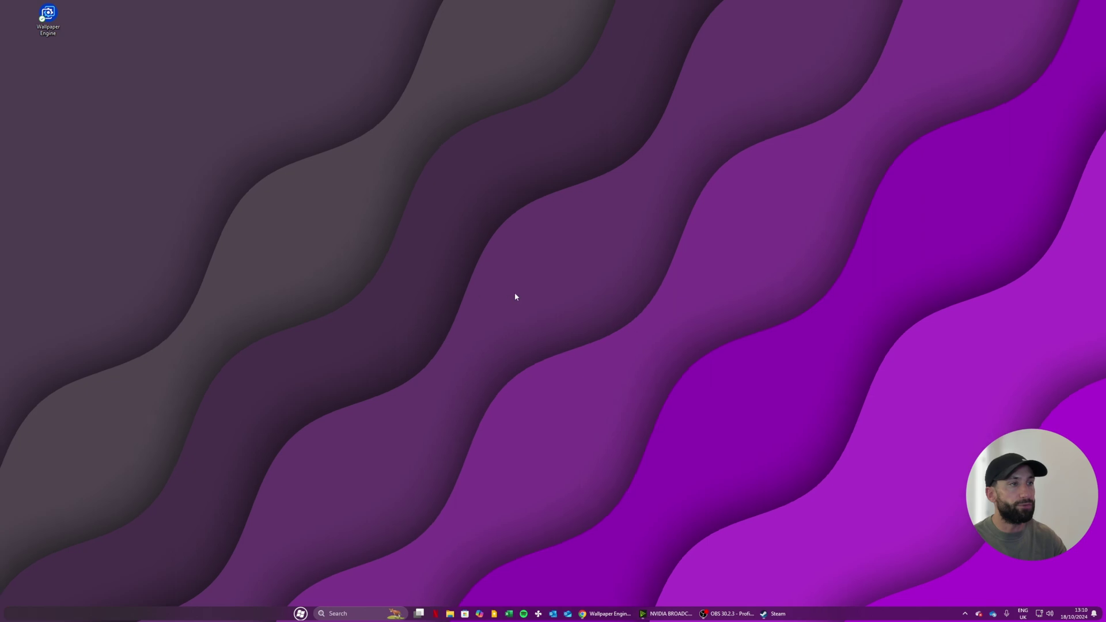
- Switch to the Abstract golden particles wallpaper from the tray's recent wallpapers list
click(964, 614)
right_click(939, 576)
mouse_move(979, 453)
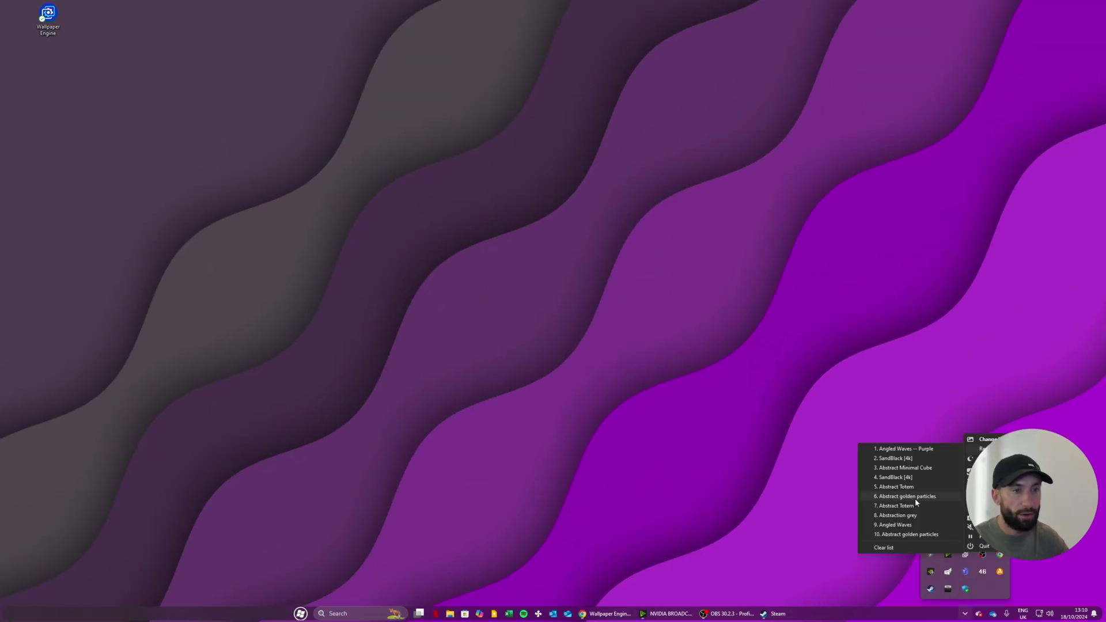
click(915, 503)
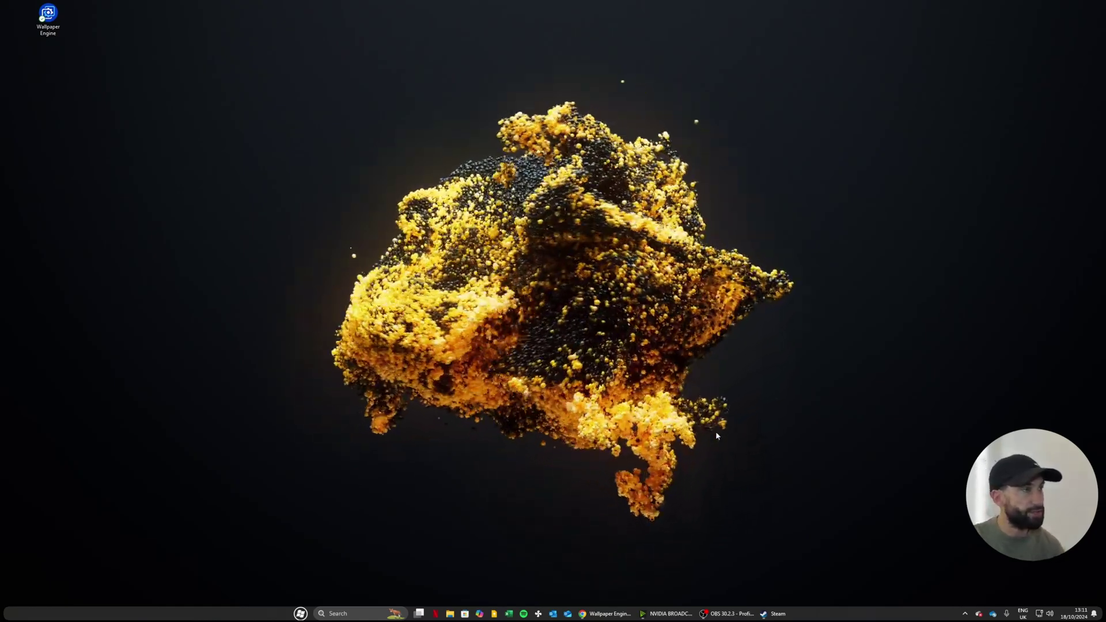
click(965, 614)
right_click(964, 554)
mouse_move(982, 446)
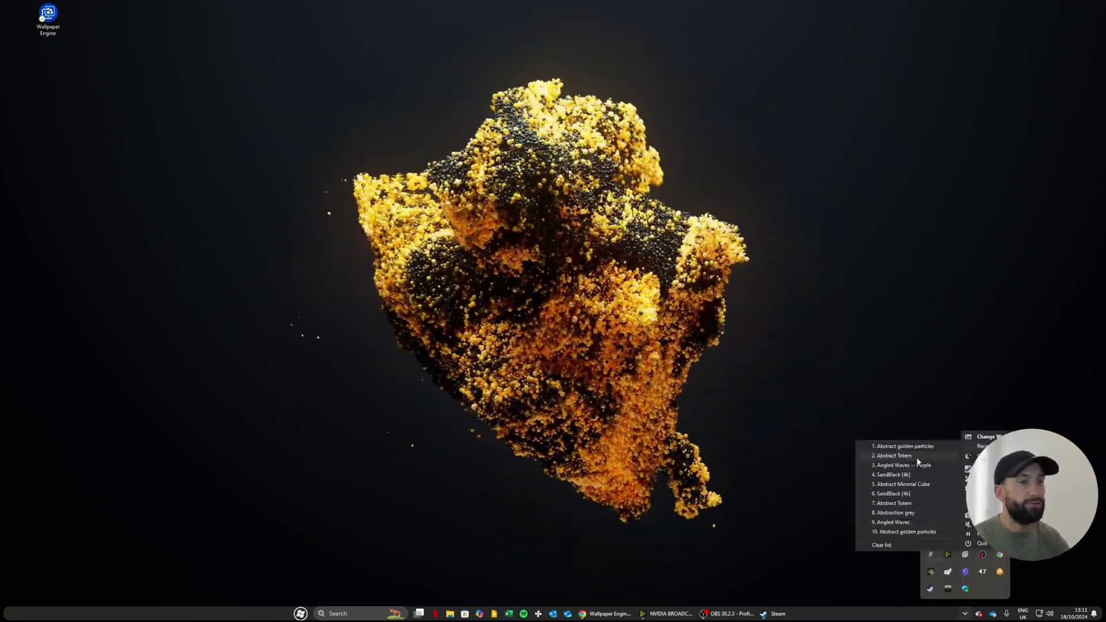
click(916, 464)
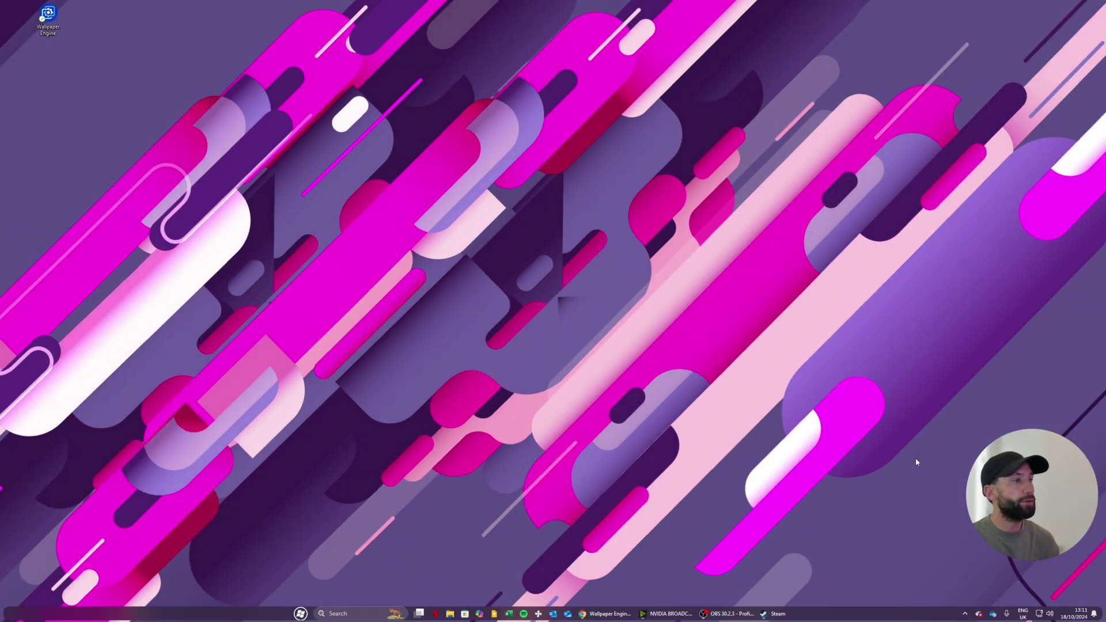